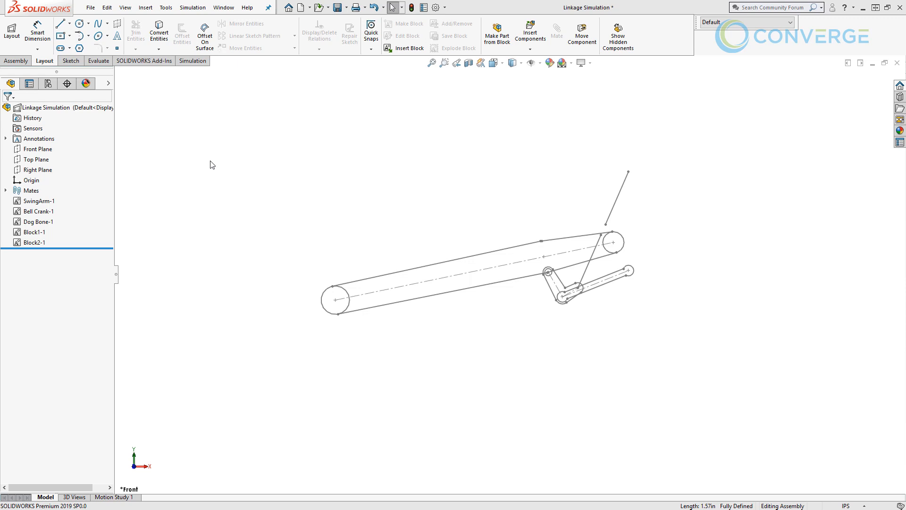
- Create a new assembly document and start a layout in it
click(300, 8)
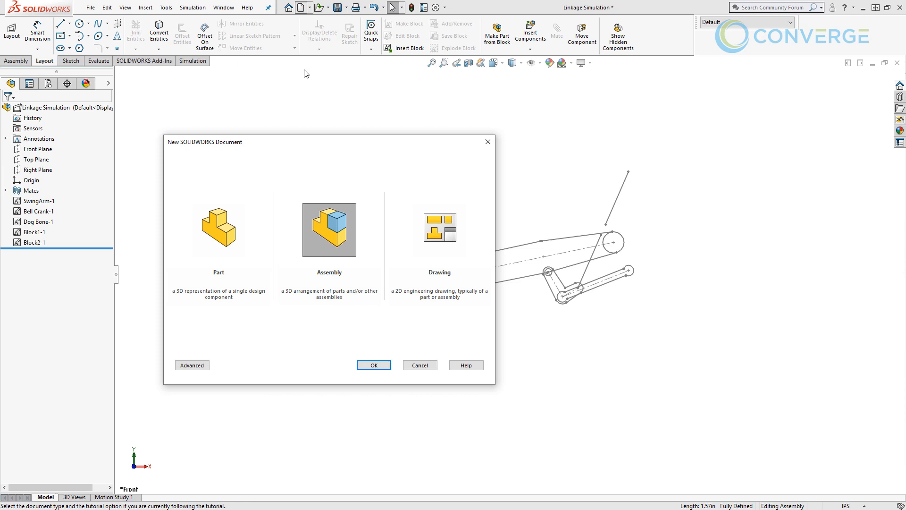
click(372, 364)
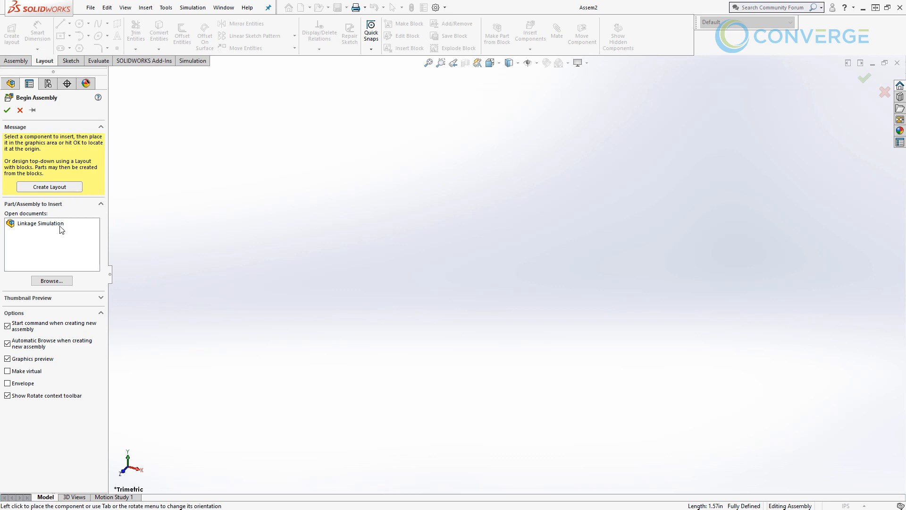
click(52, 188)
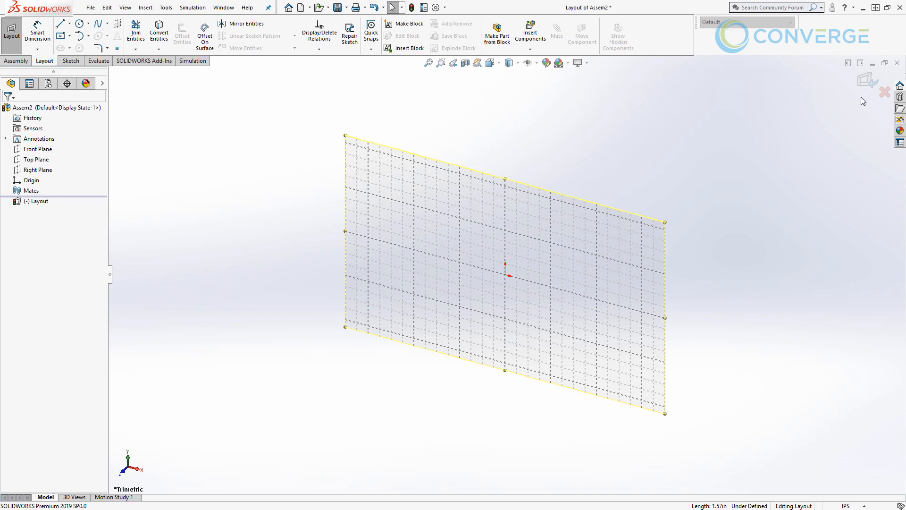
- Discard the new assembly's layout and close the assembly without saving
click(884, 92)
click(486, 267)
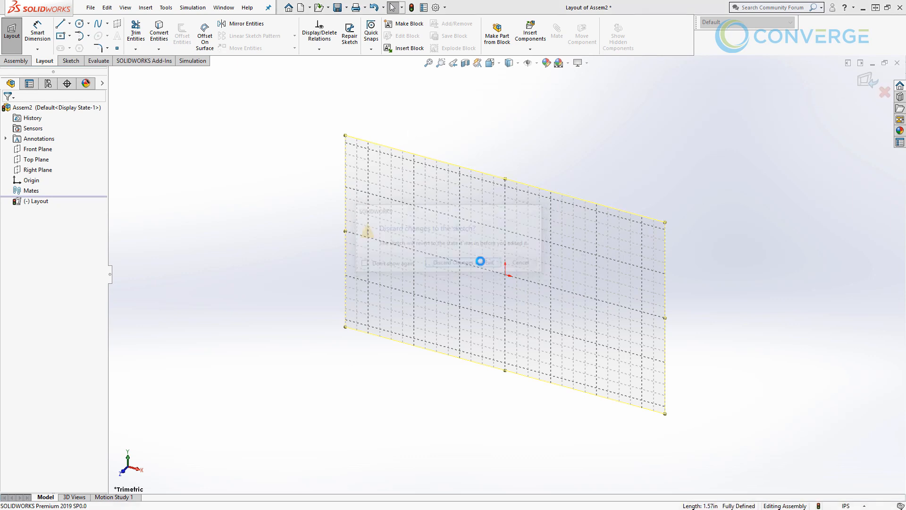
click(897, 63)
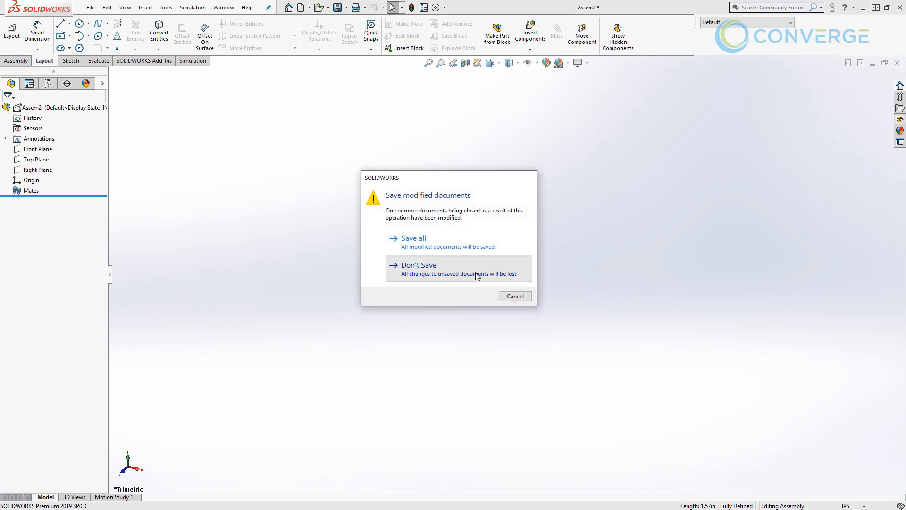
click(477, 276)
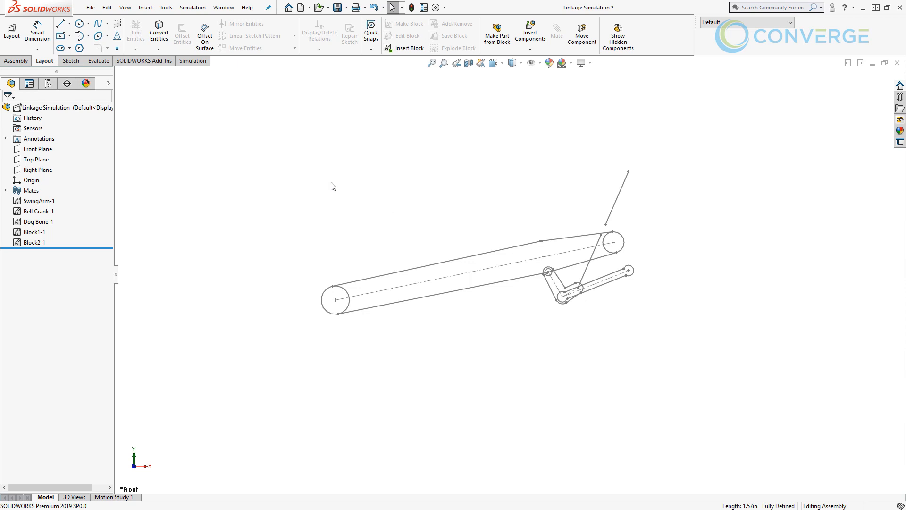
- Check the add-ins list for whether SOLIDWORKS Motion is active
click(170, 9)
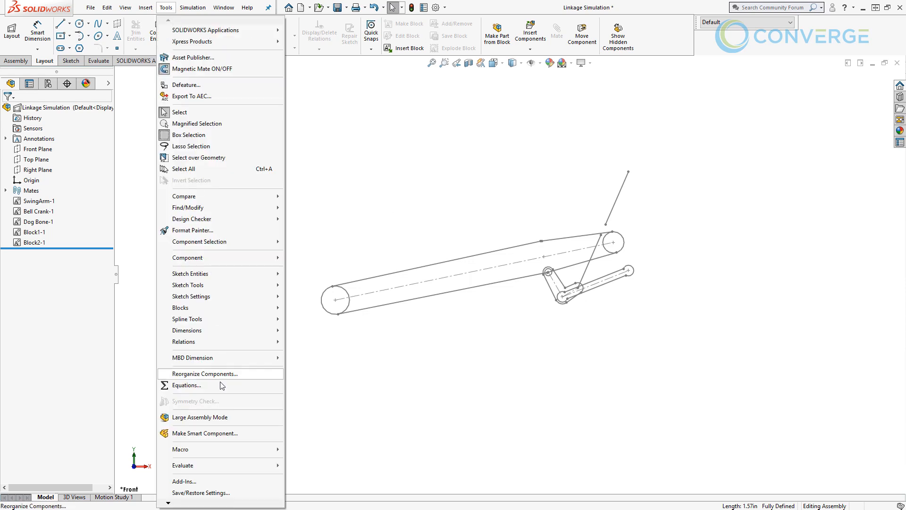
click(218, 481)
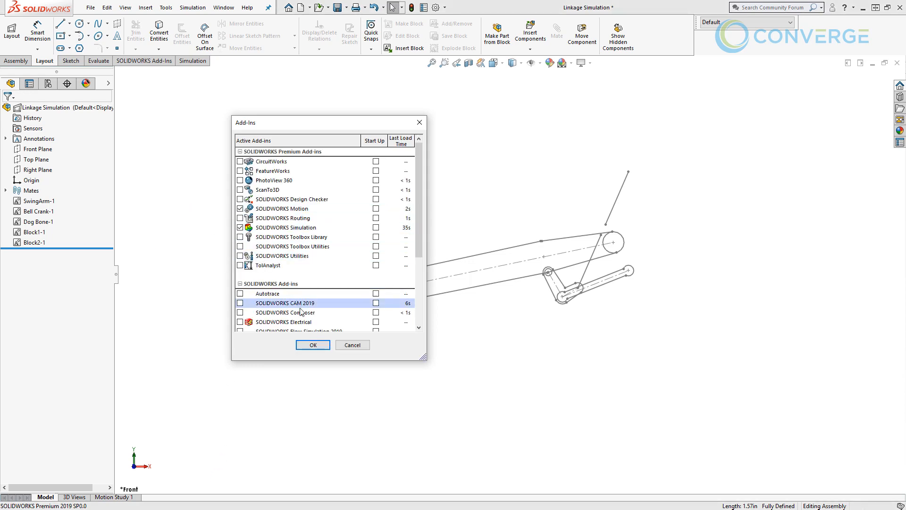
click(312, 345)
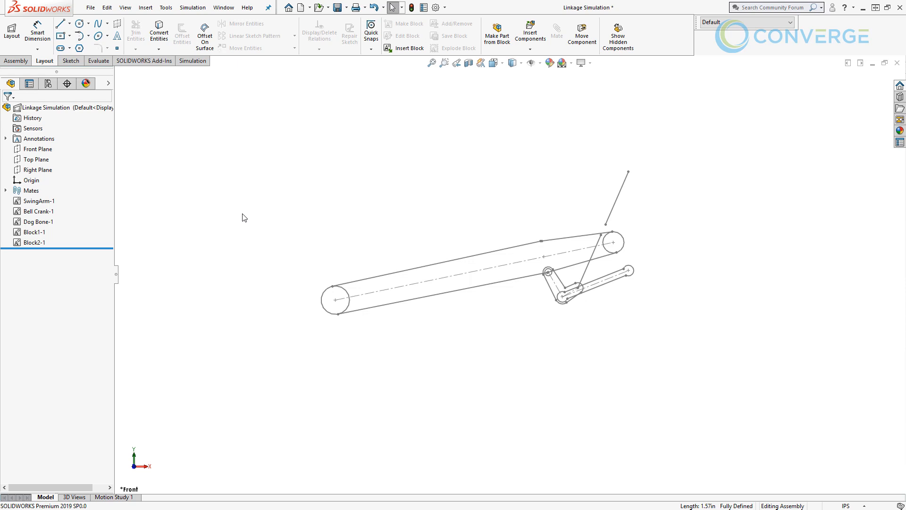
- Open the Linkage Simulation layout for editing and set the SwingArm block's mass to 15 lb
right_click(24, 111)
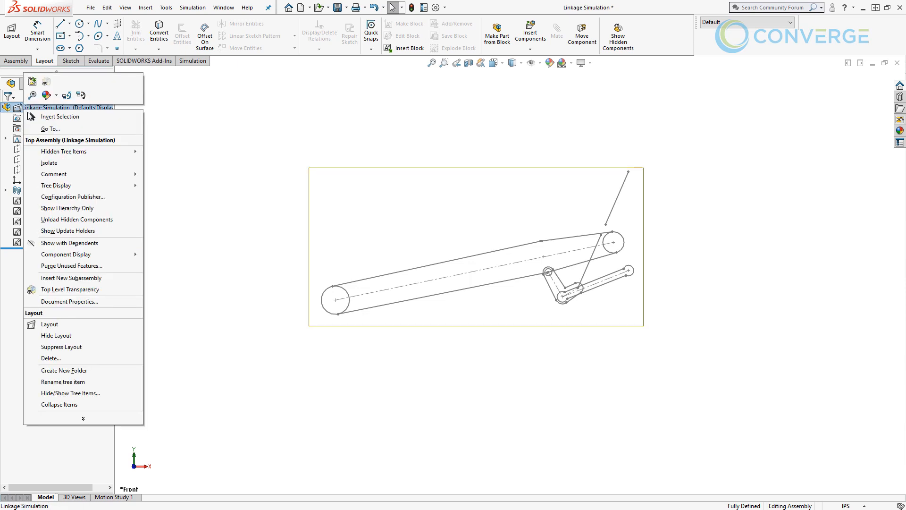
click(70, 325)
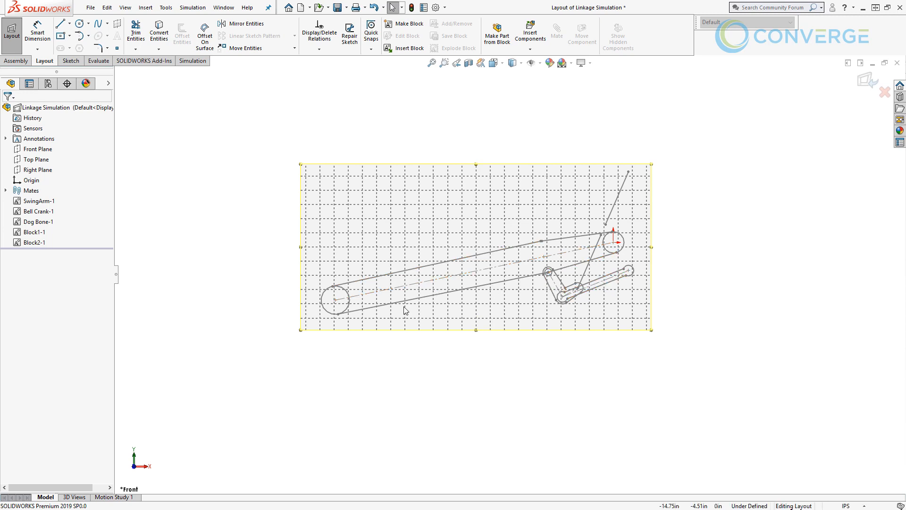
click(371, 311)
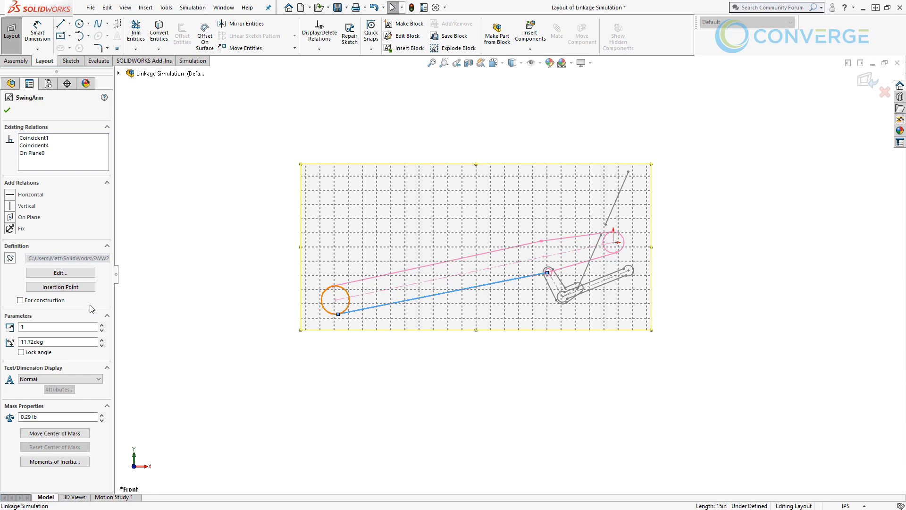
click(44, 417)
double_click(43, 417)
text(15)
key(Return)
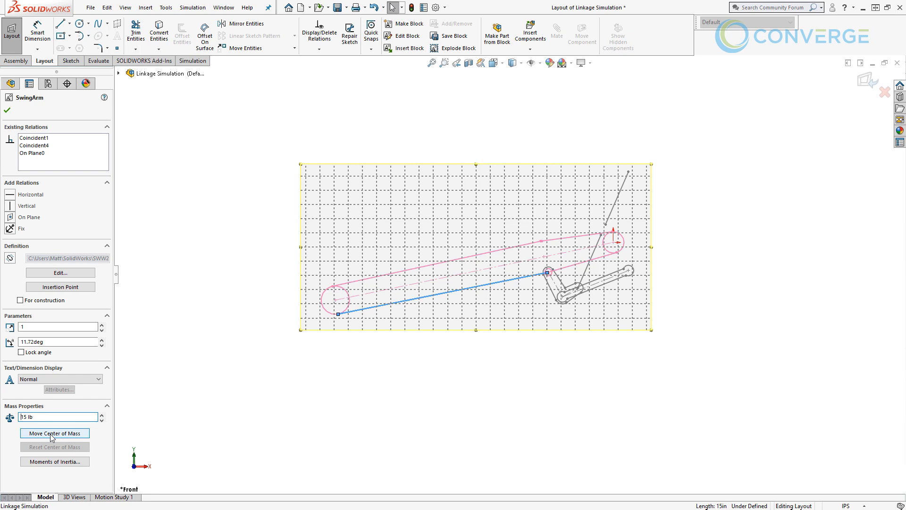
- Set the Bell Crank block's mass to 0.7 lb
click(550, 295)
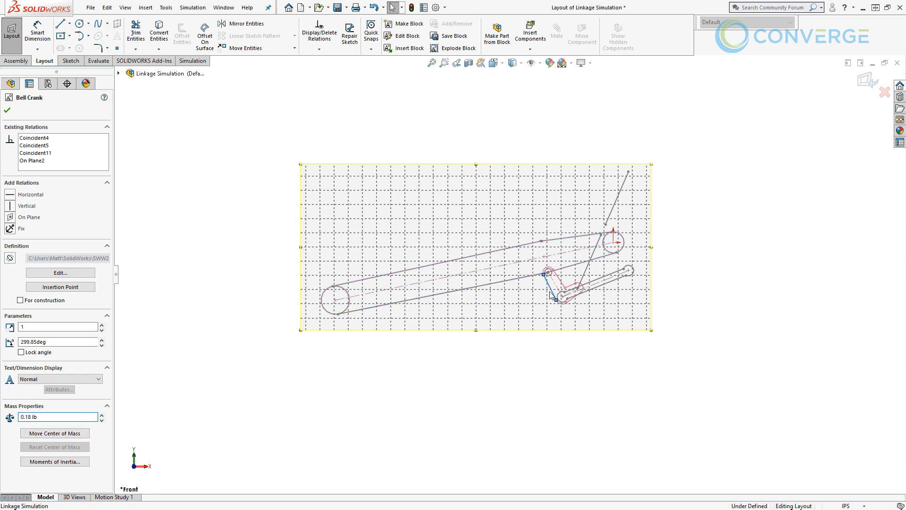
click(45, 417)
key(ctrl+a)
text(0.7 lb)
- Set the Dog Bone block's mass to 0.5 lb and exit the layout, keeping the changes
click(612, 286)
click(47, 416)
key(ctrl+a)
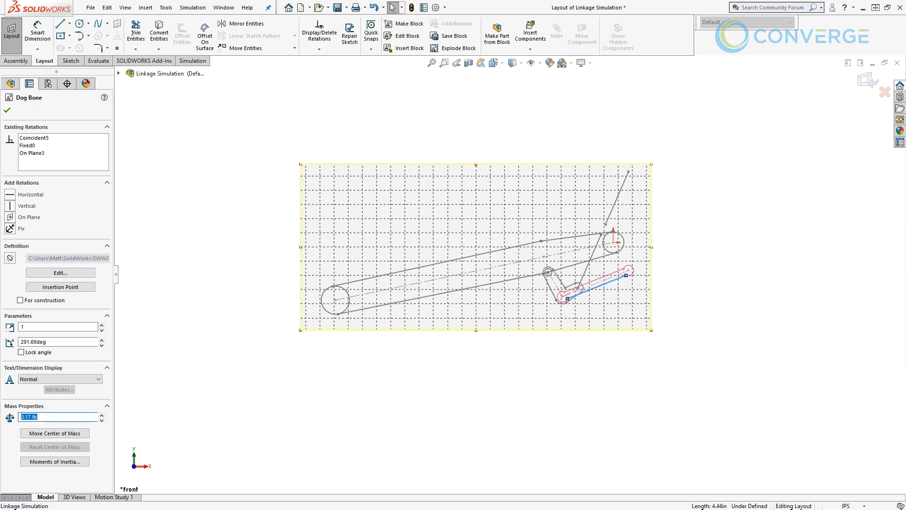
text(0.5 lb)
click(7, 110)
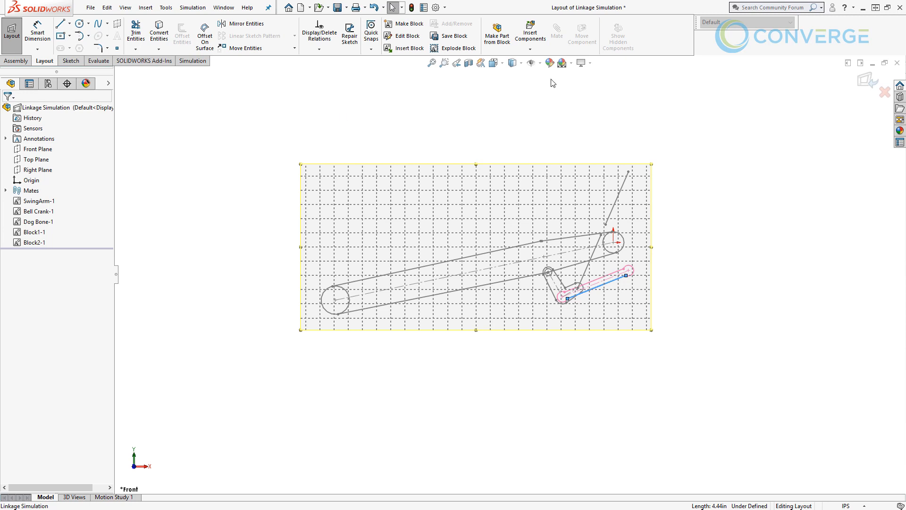
click(866, 81)
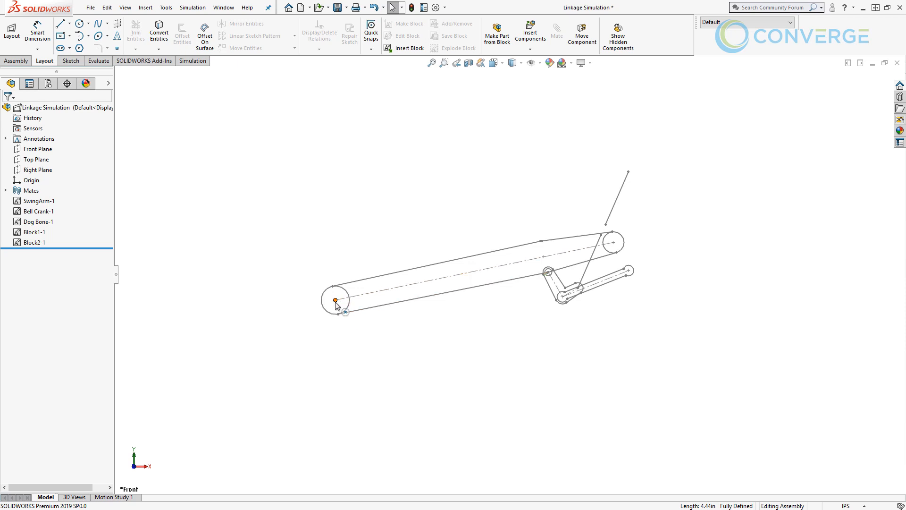
drag(335, 299, 420, 286)
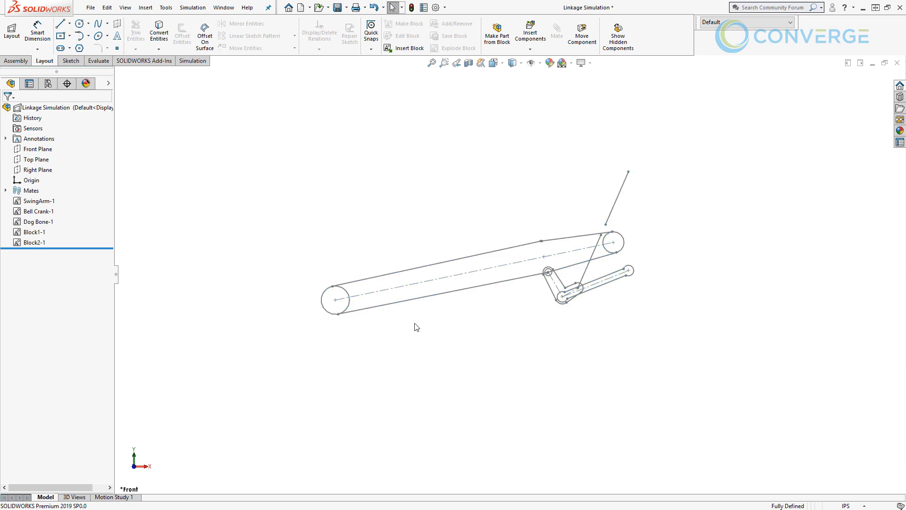
- Open Motion Study 1 and set its study type to Motion Analysis
click(126, 496)
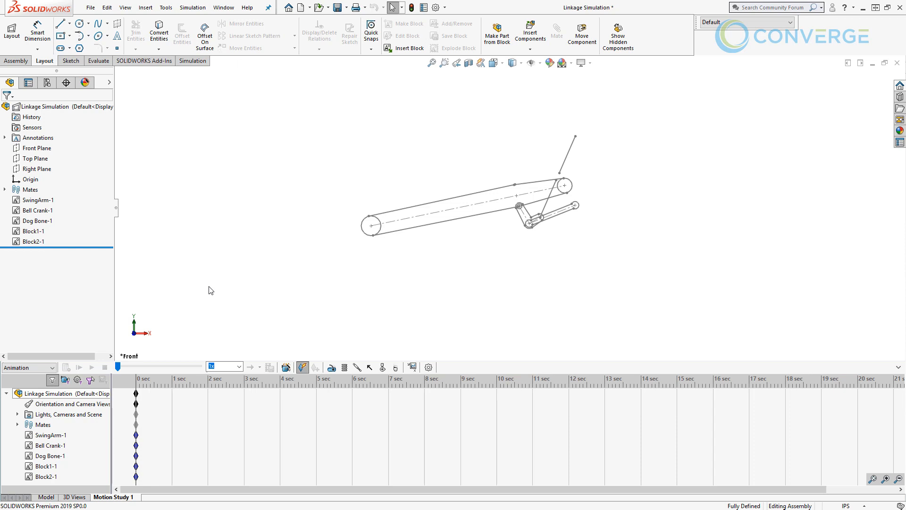
click(43, 368)
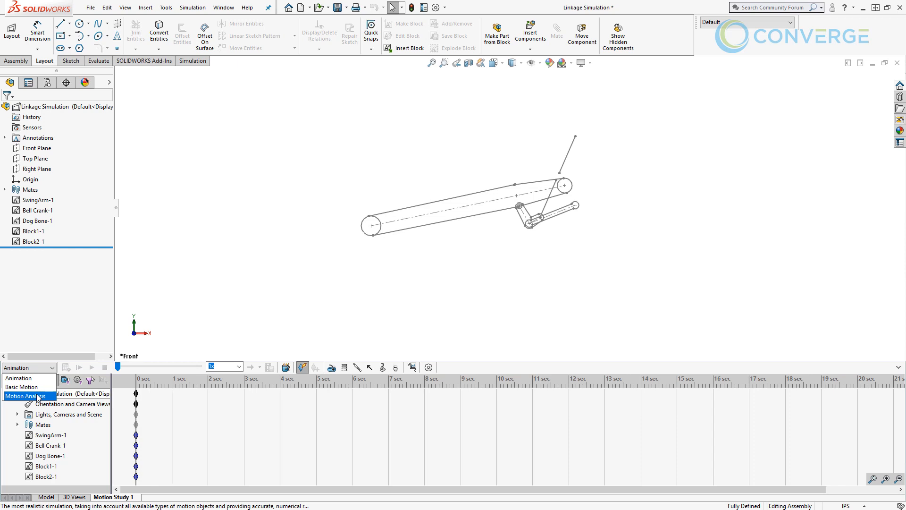
click(38, 396)
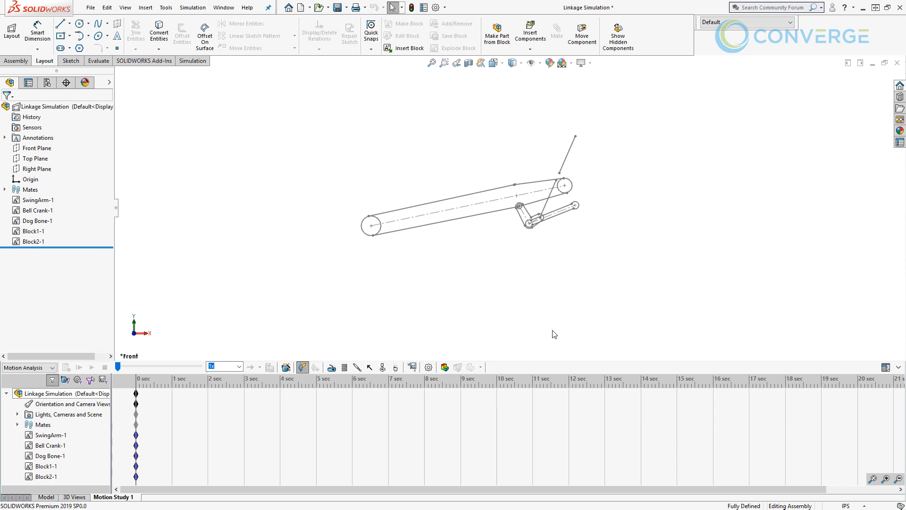
- Start an action-only force on the centre point of the swing arm's free-end circle, directed by the Top Plane
click(370, 368)
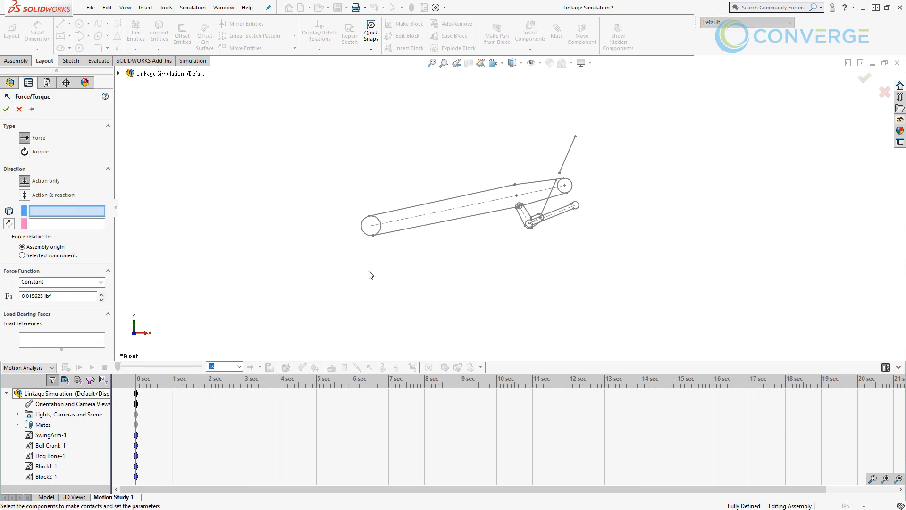
click(371, 227)
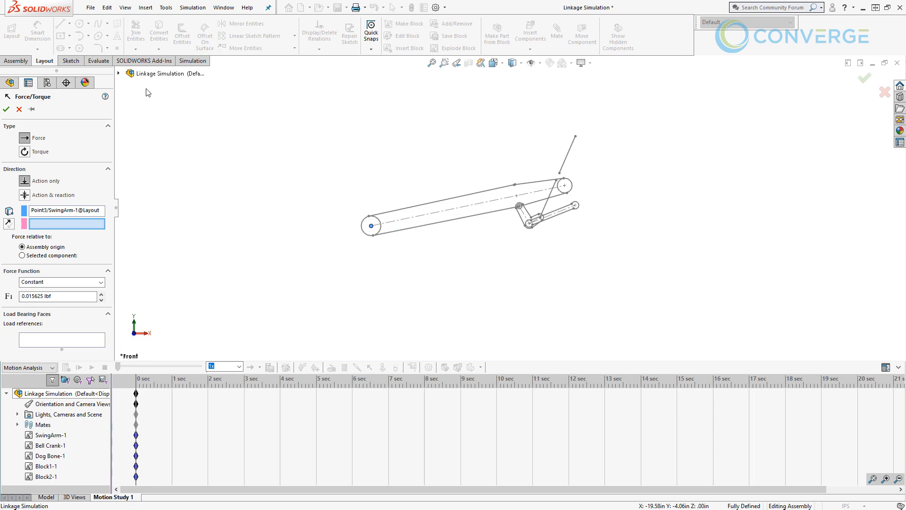
click(119, 74)
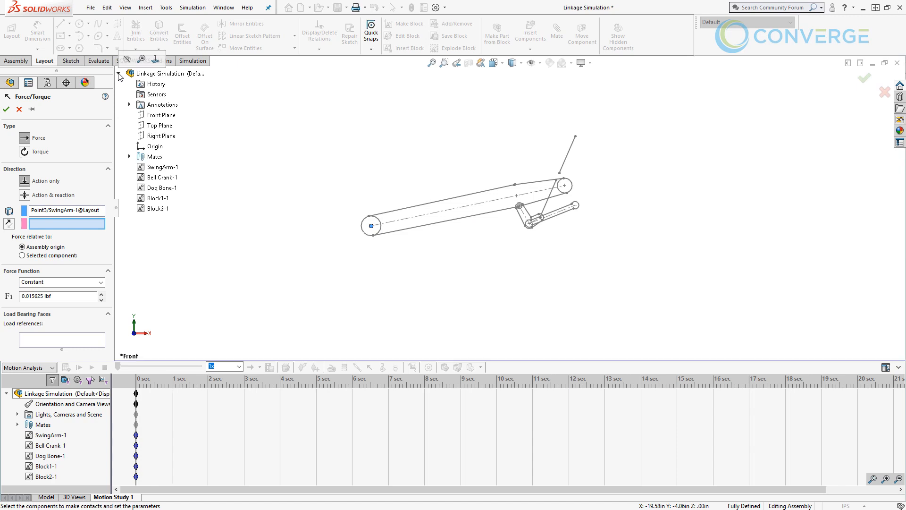
click(154, 126)
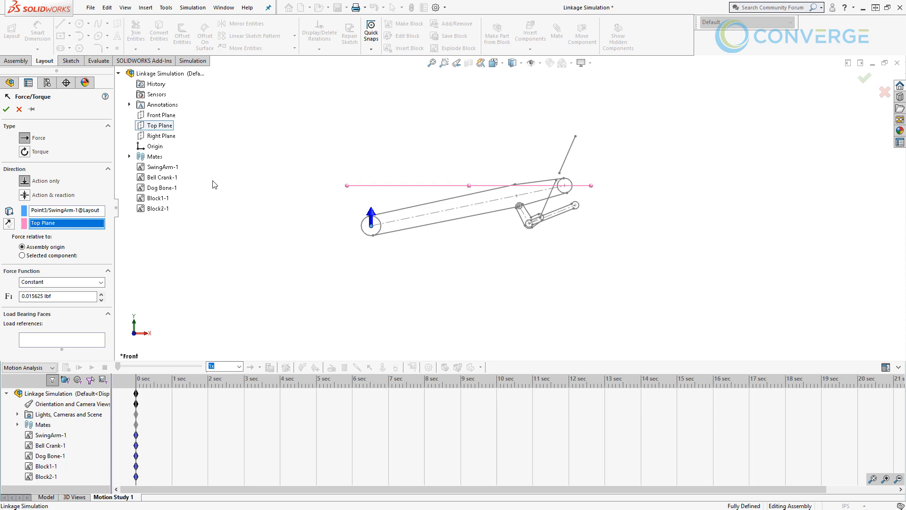
- Make the force a Step function with an initial value of 200 lbf and a start time of 1 s
click(63, 284)
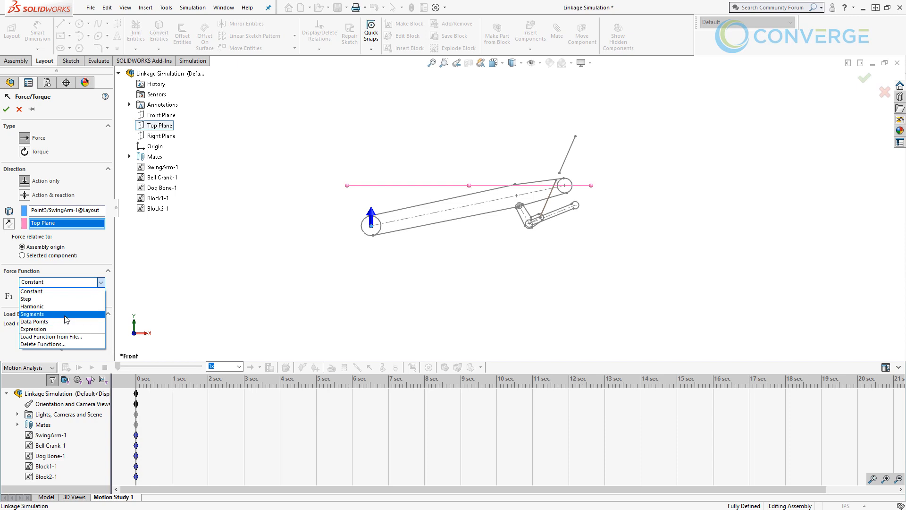
click(61, 301)
click(60, 299)
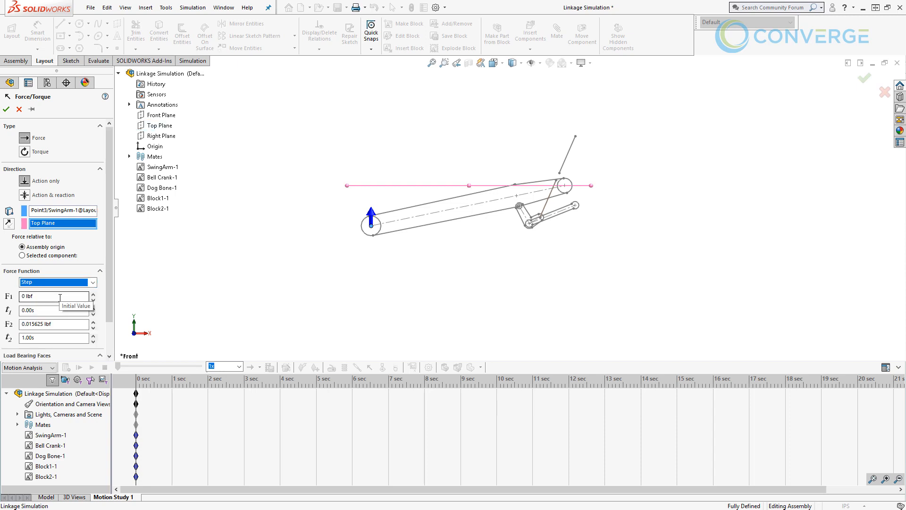
double_click(26, 295)
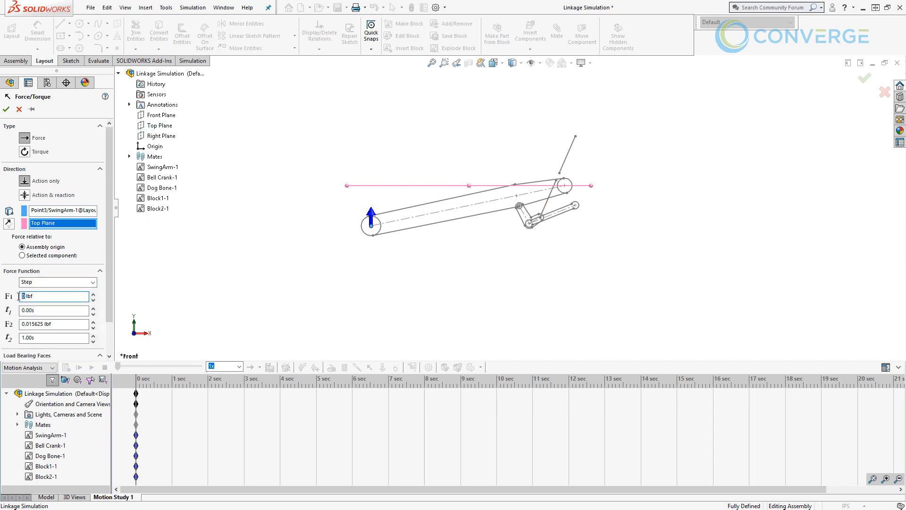
text(200)
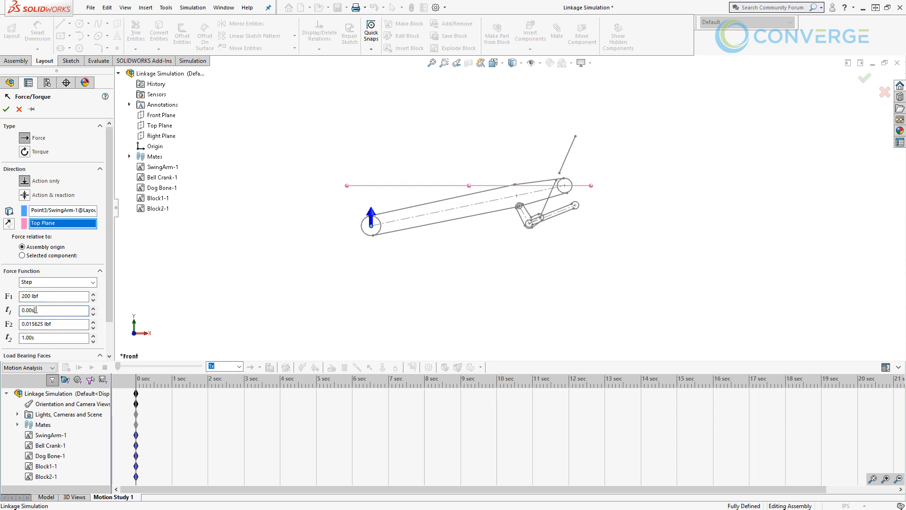
drag(26, 310, 16, 305)
text(1)
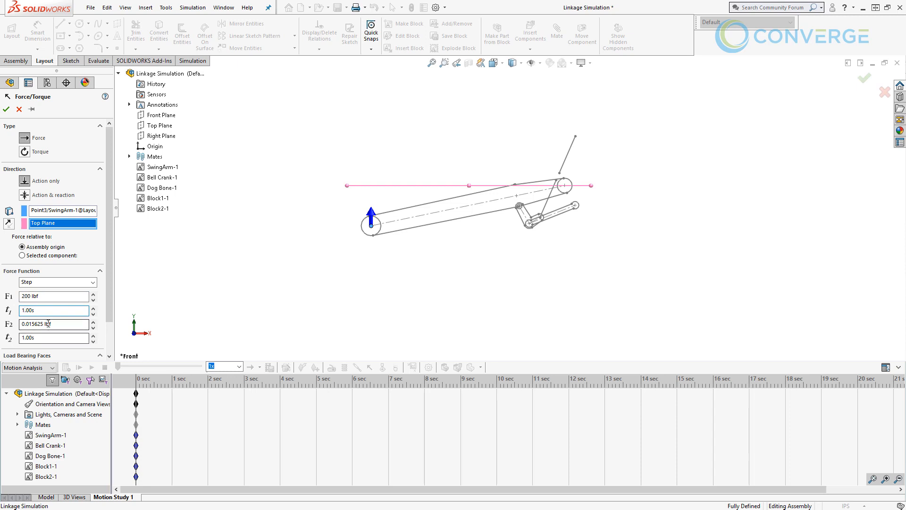
- Set the step force's final value to 0 lbf and end time to 2 s, and create the force
drag(43, 324, 21, 323)
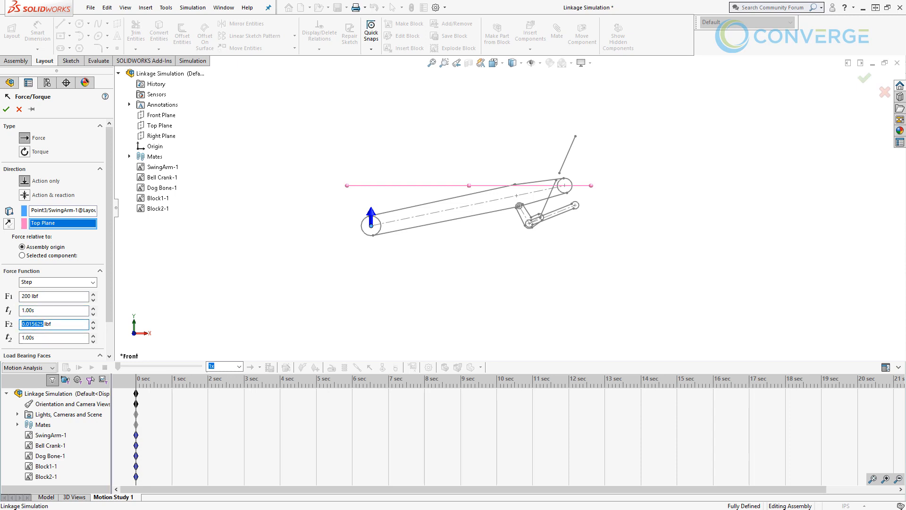
text(0)
drag(26, 338, 7, 342)
text(2)
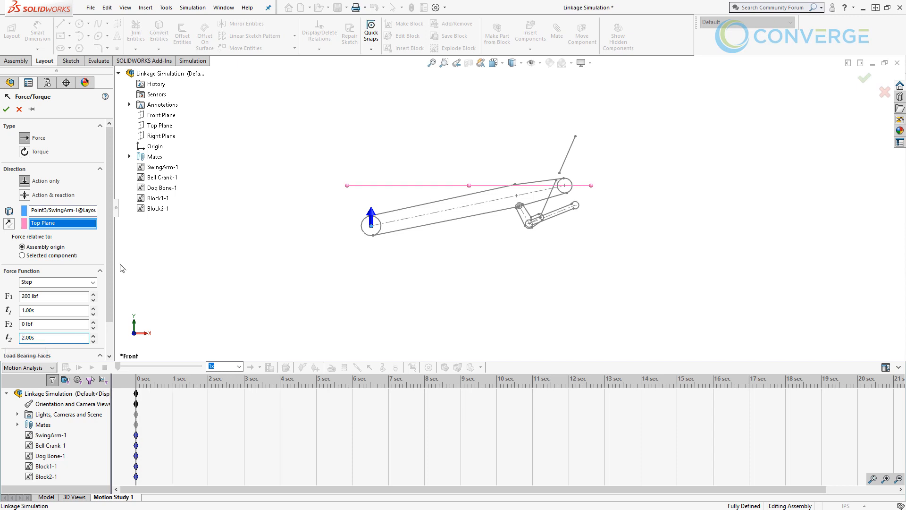
scroll(112, 251, down, 2)
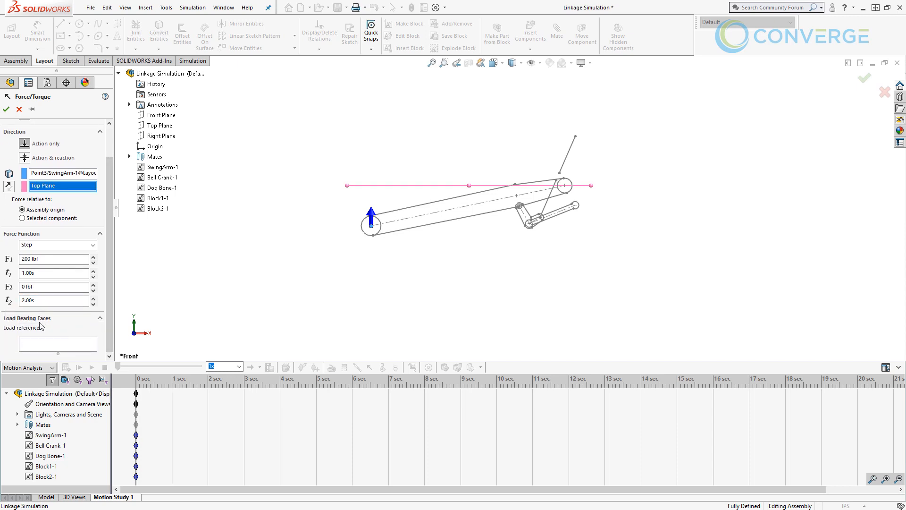
scroll(67, 336, up, 2)
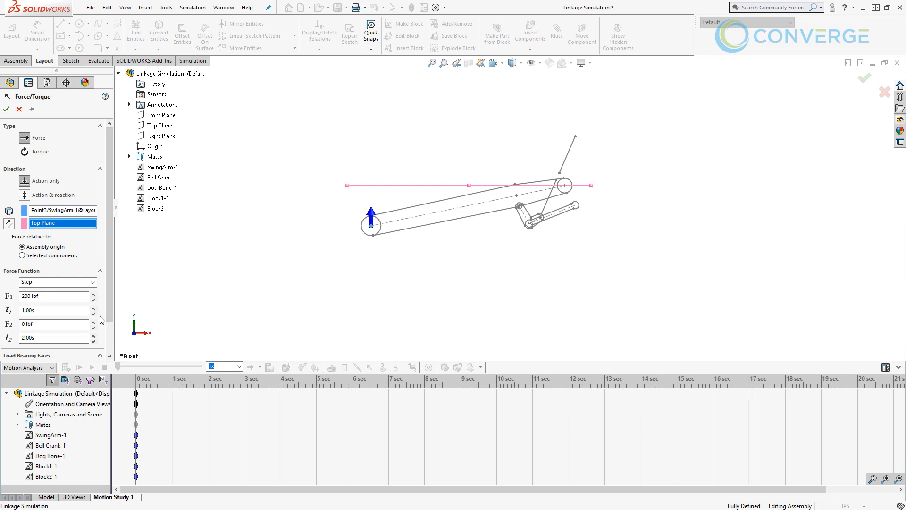
click(6, 109)
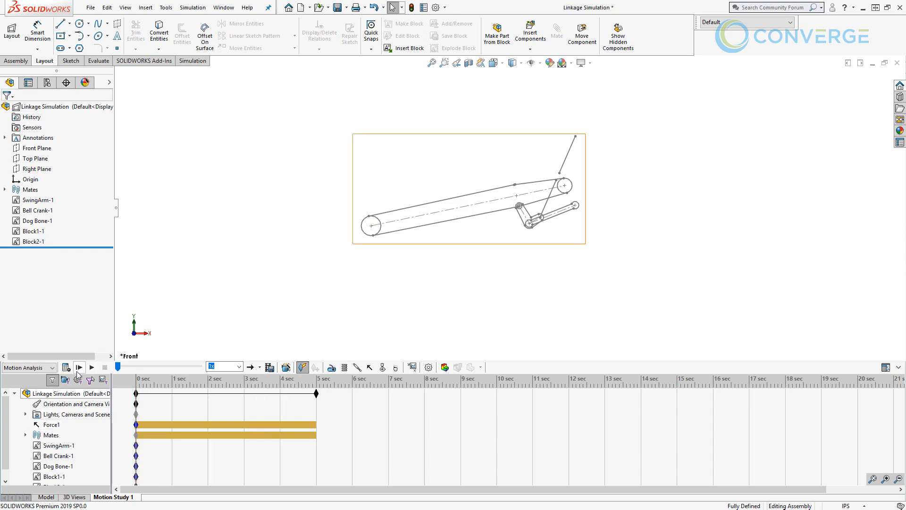
- Calculate the motion study with the step force applied and play it back from the start
click(67, 369)
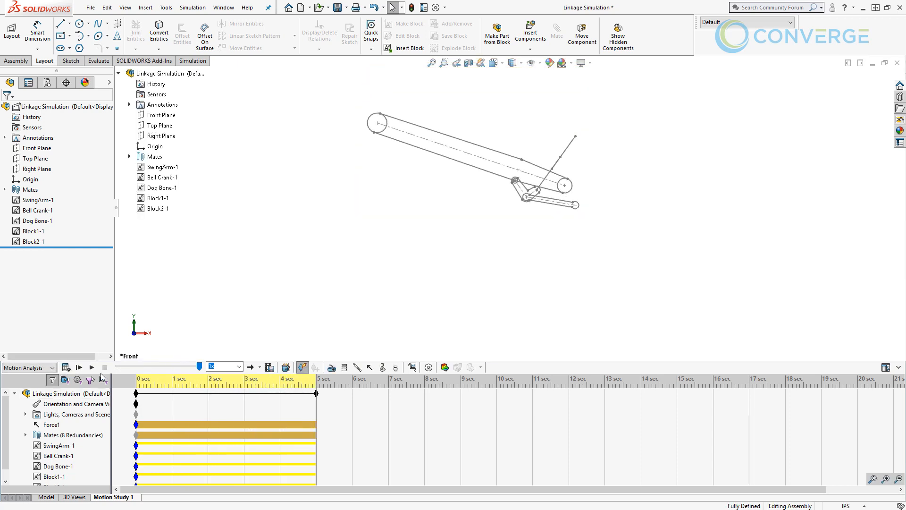
click(77, 367)
- Check the SwingArm block's mass in the assembly layout, and recalculate Motion Study 1
click(46, 497)
right_click(24, 108)
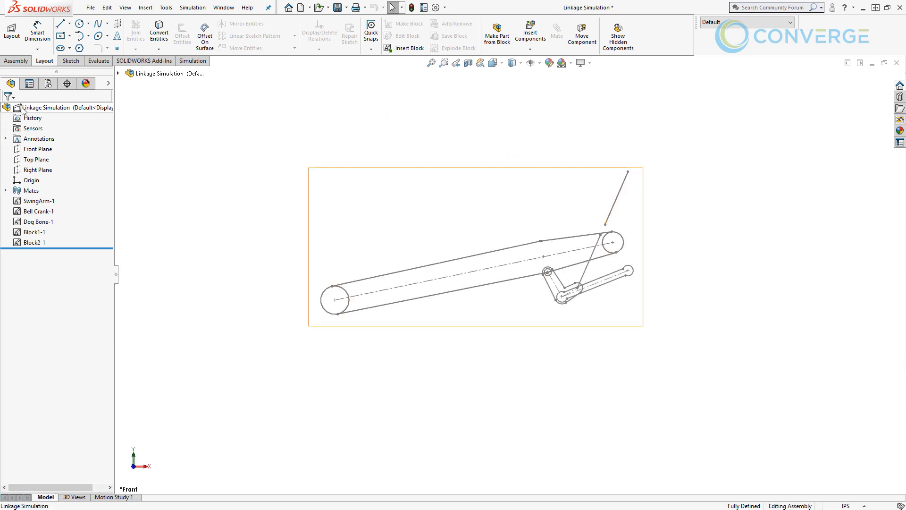
click(79, 324)
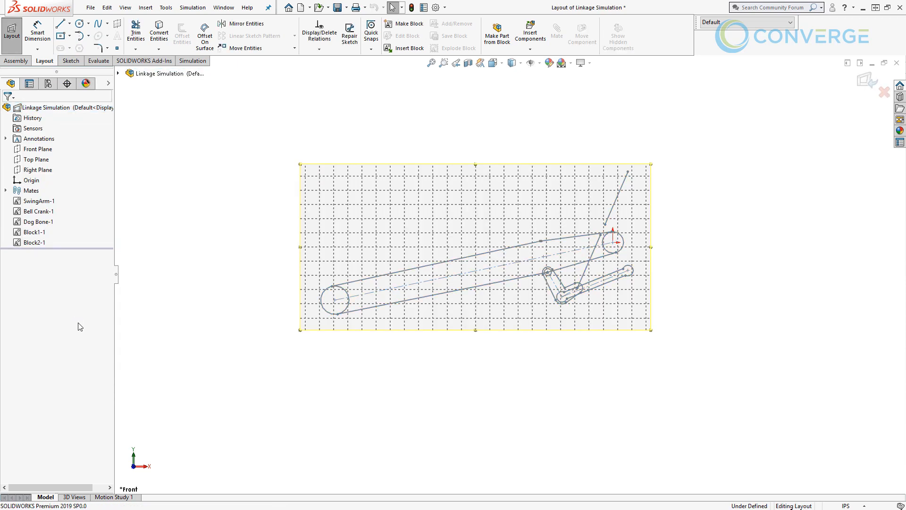
click(369, 308)
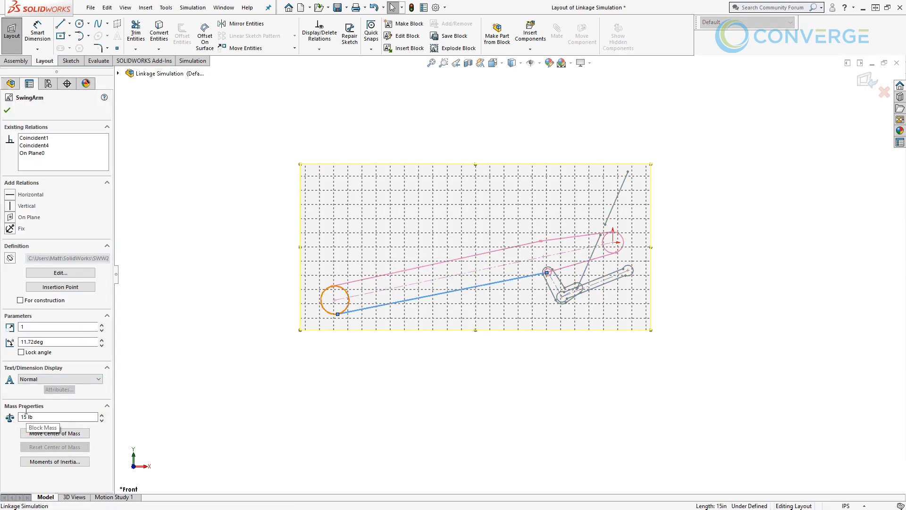
click(7, 111)
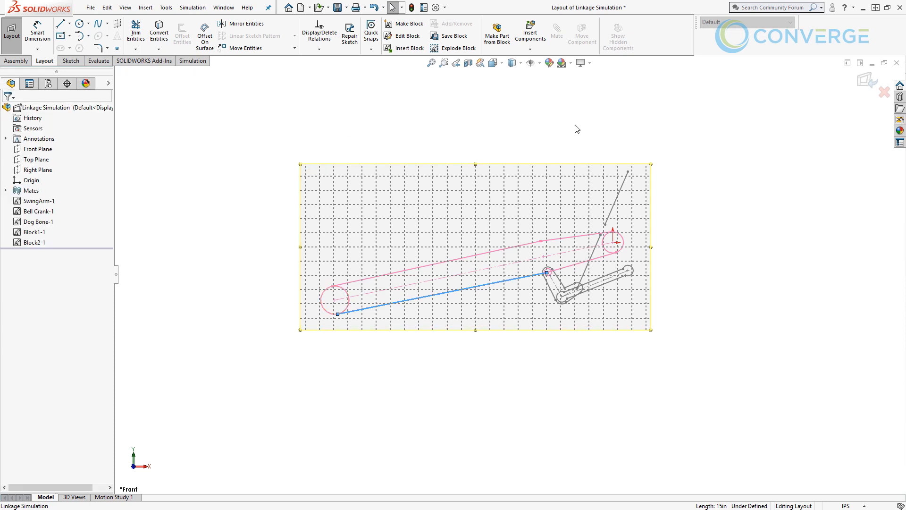
click(865, 84)
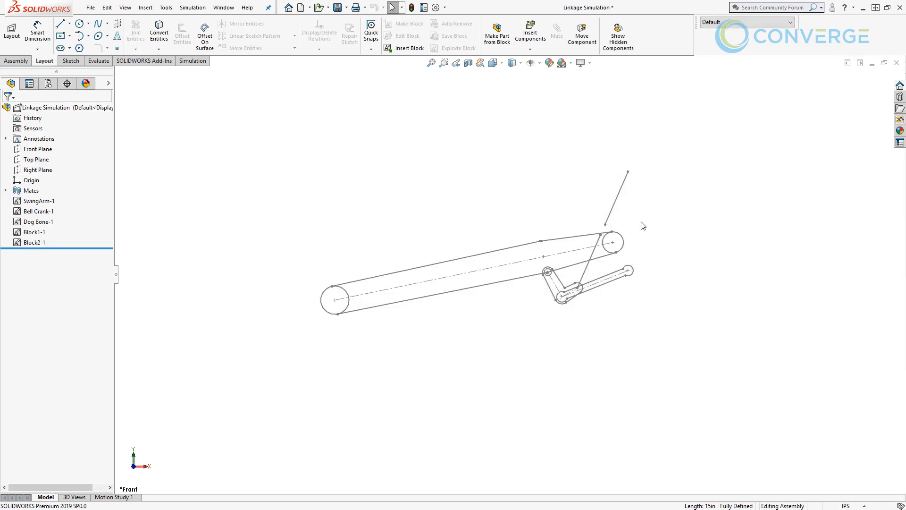
click(112, 498)
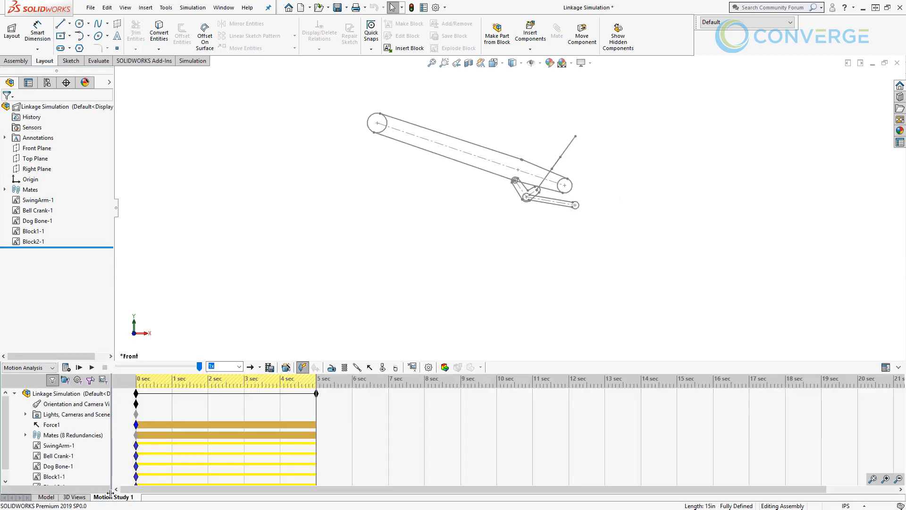
click(66, 367)
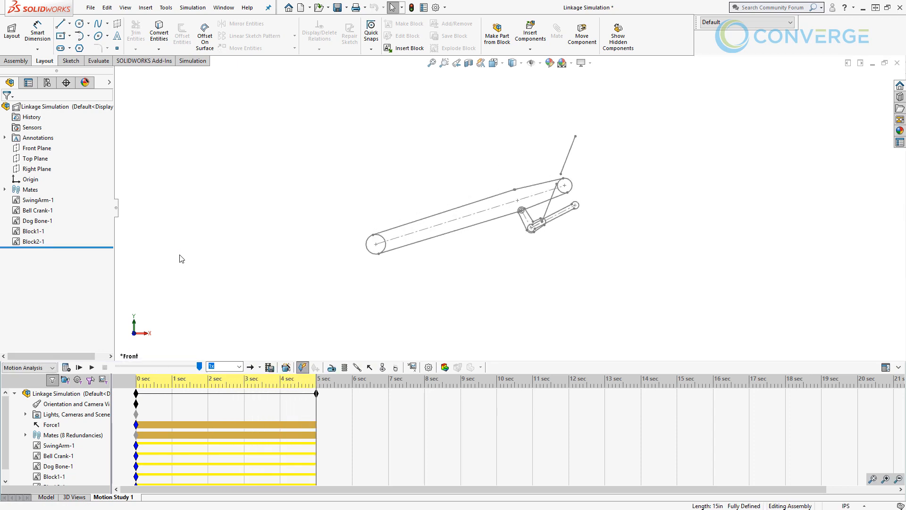
- Start a linear spring from the upper end point of Block1 to the bell crank point where the Block2 line attaches
click(345, 367)
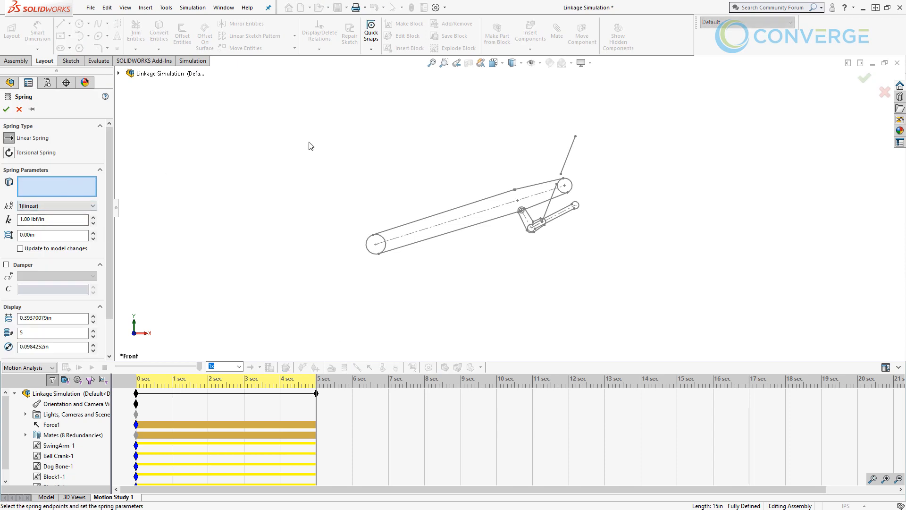
click(575, 137)
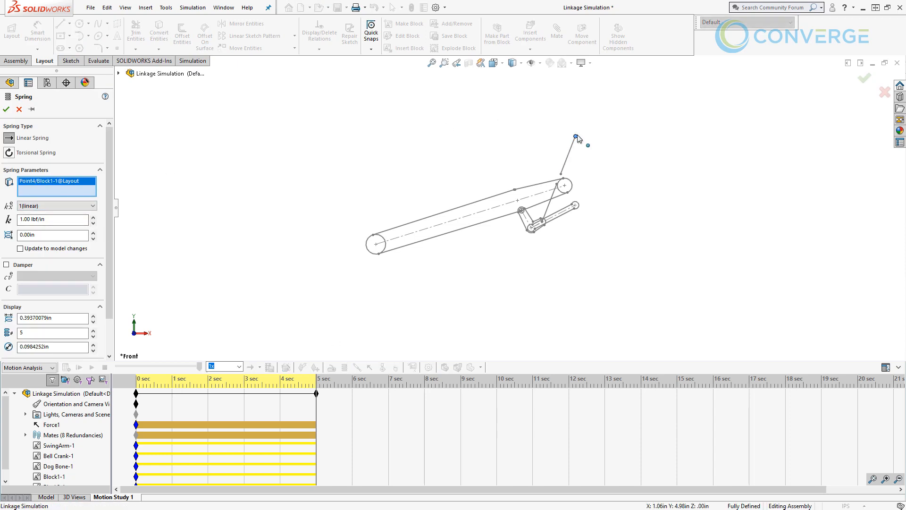
scroll(550, 229, down, 5)
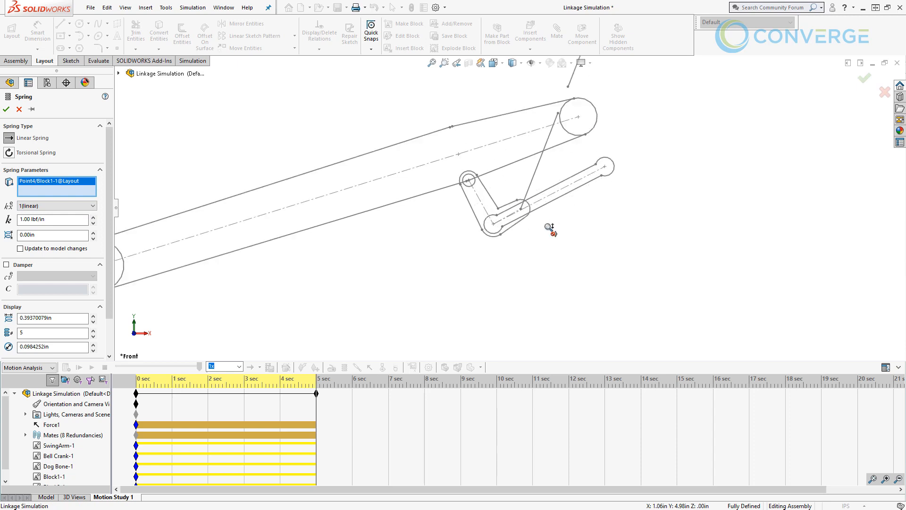
scroll(550, 229, down, 4)
click(494, 195)
scroll(503, 201, up, 8)
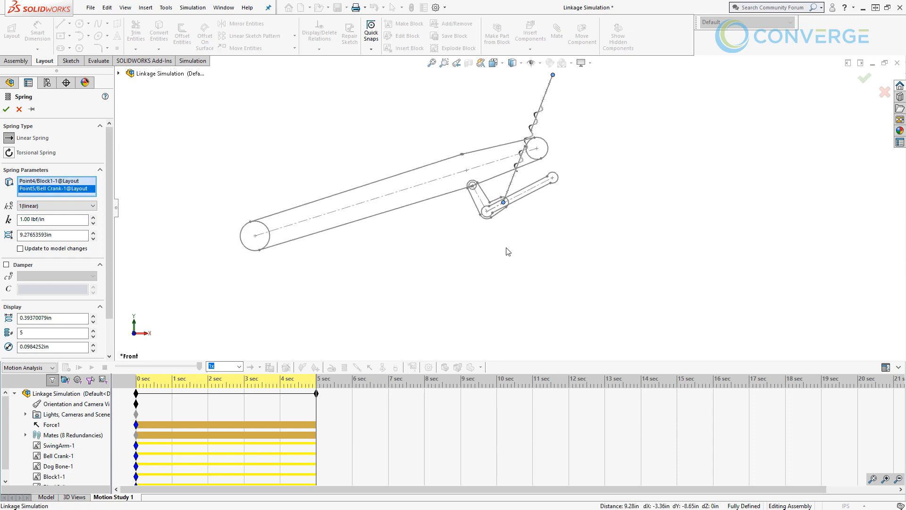
scroll(518, 199, up, 2)
scroll(518, 198, down, 3)
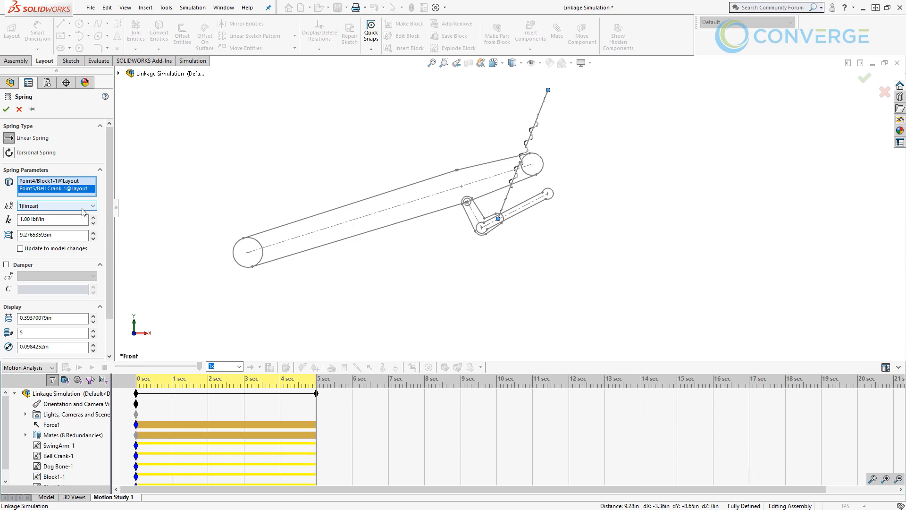
- Set the linear spring's constant to 100 lbf/in
double_click(27, 220)
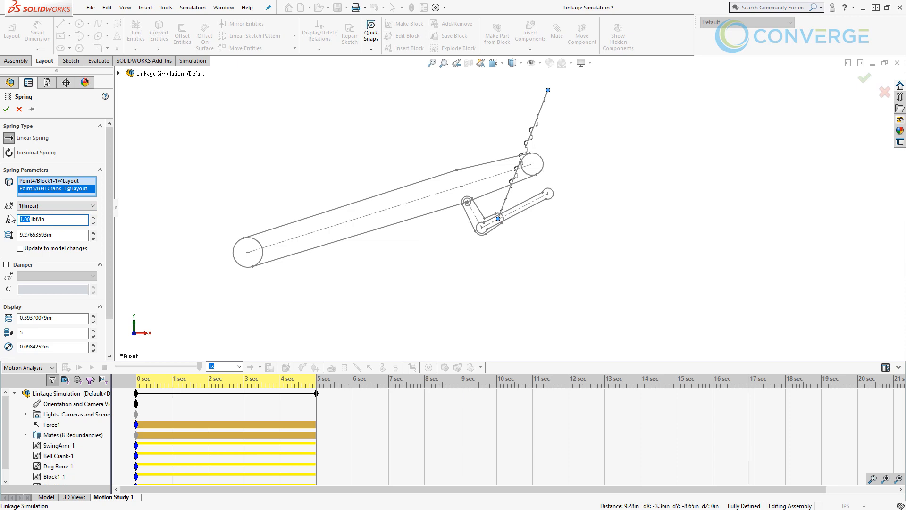
text(100)
click(74, 235)
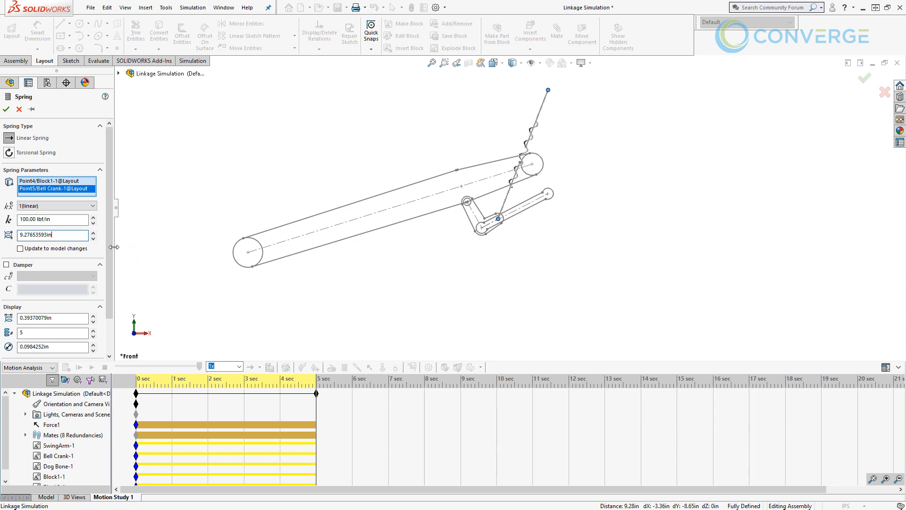
- Set the spring's display to a 1 in coil diameter, 8 coils and a 0.125 in wire diameter
drag(110, 270, 101, 308)
double_click(49, 275)
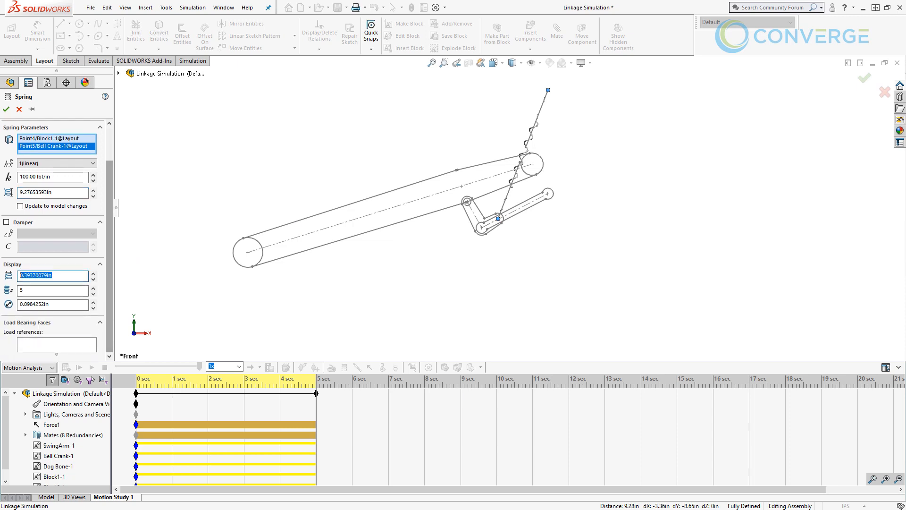
text(1)
click(56, 290)
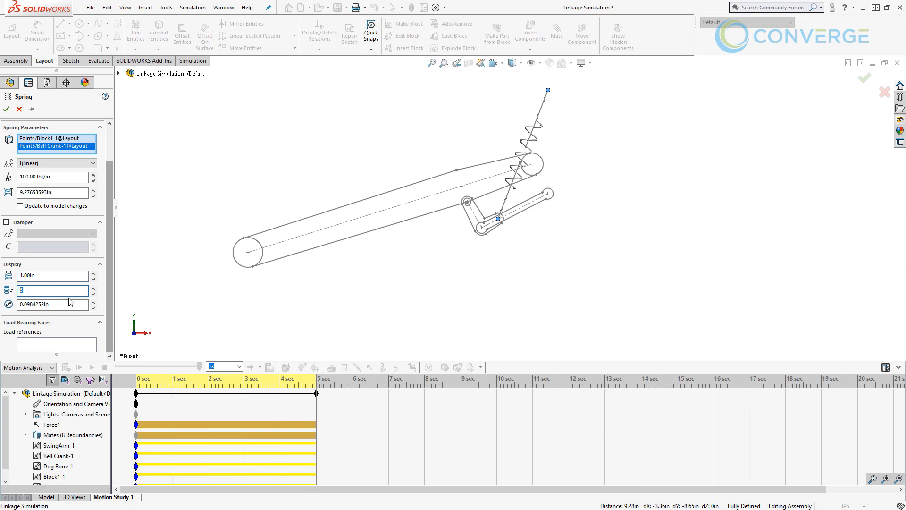
double_click(71, 304)
text(.125)
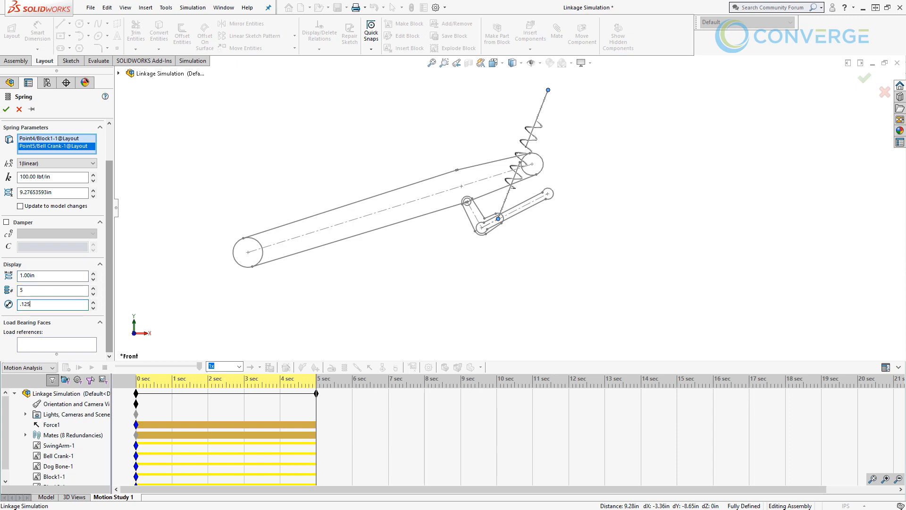
click(53, 293)
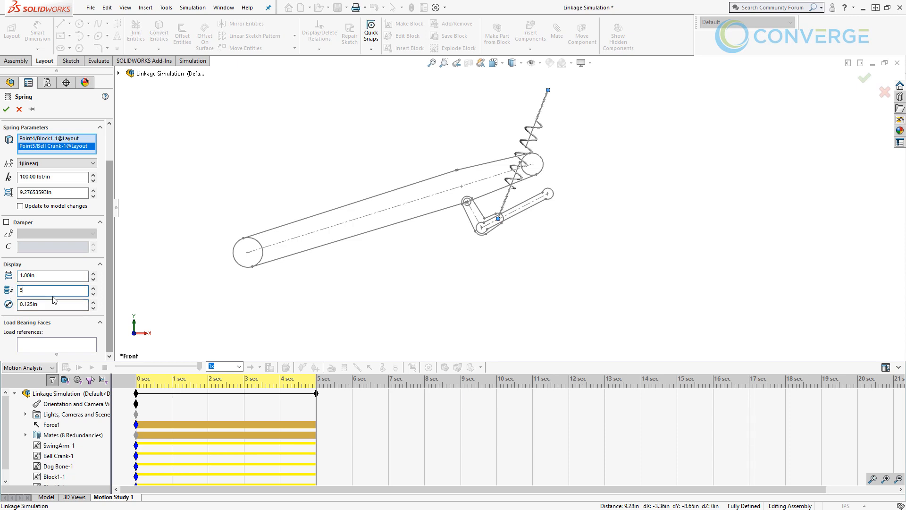
double_click(53, 293)
text(8)
click(53, 305)
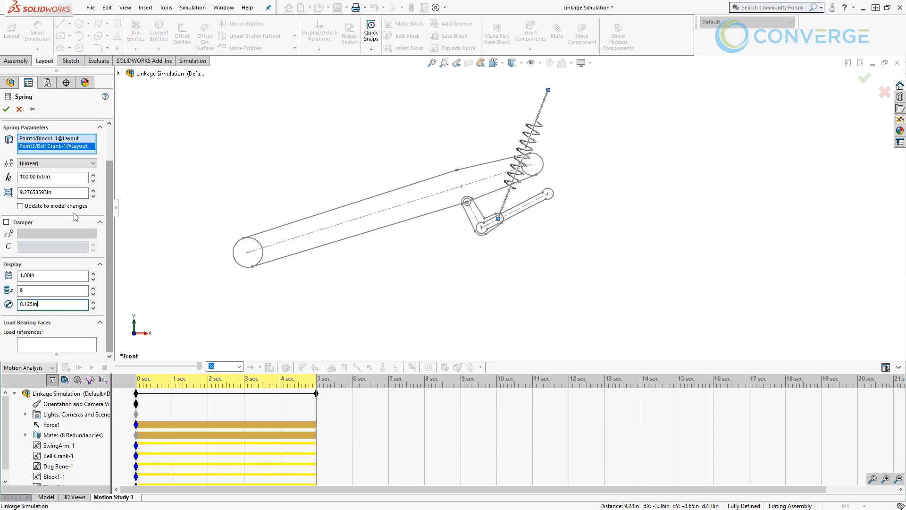
click(6, 222)
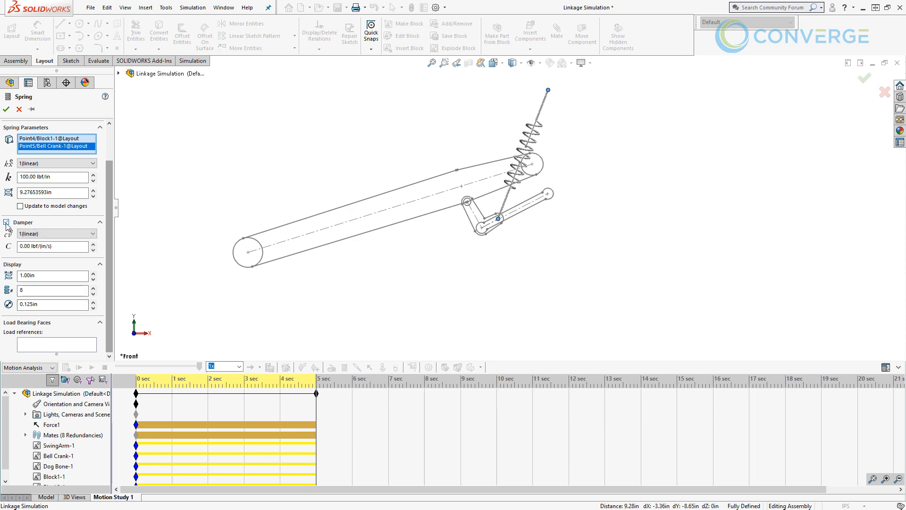
click(57, 234)
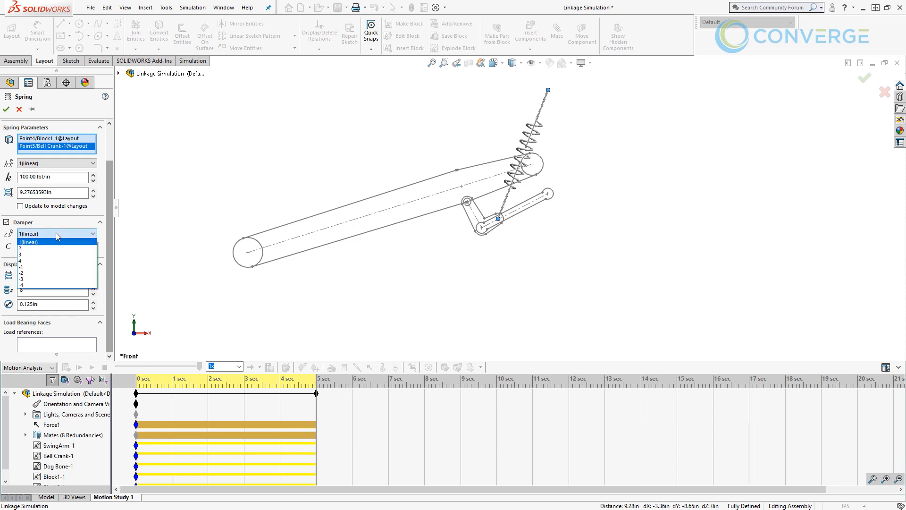
click(57, 236)
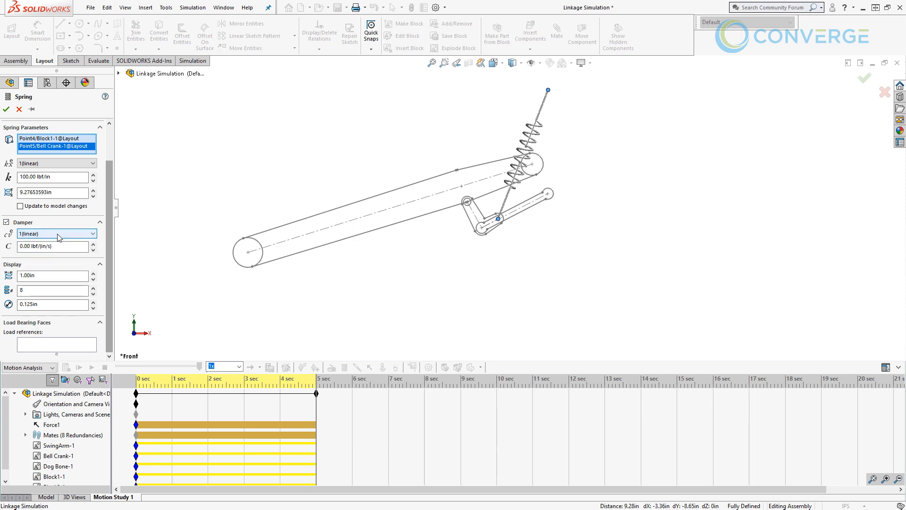
click(29, 246)
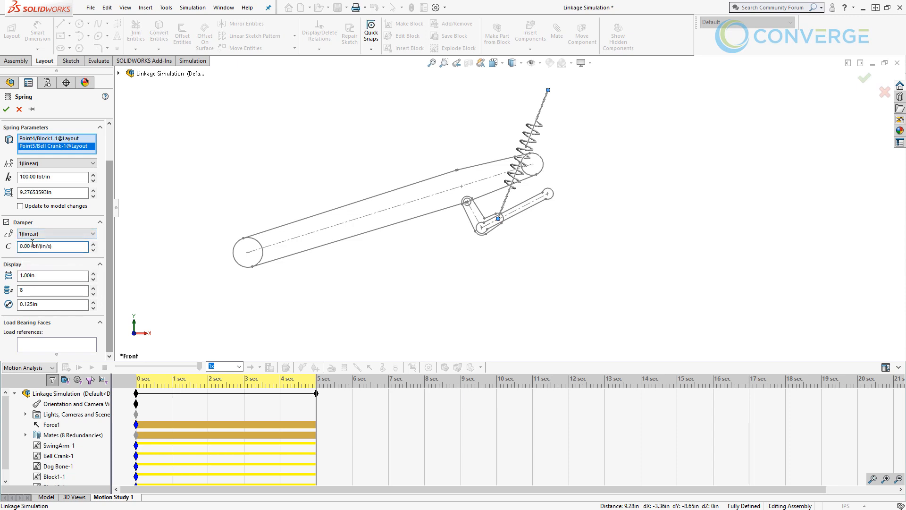
click(6, 222)
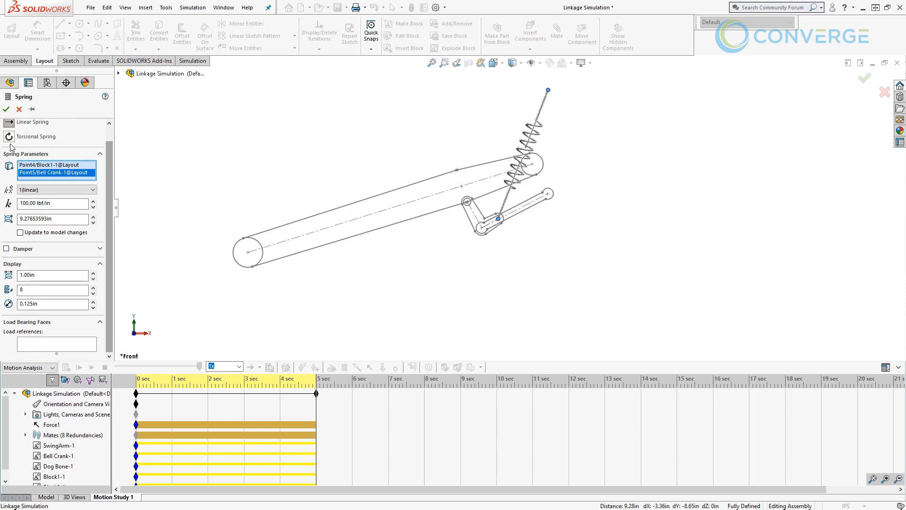
- Create the undamped linear spring and recalculate the motion study with it
click(6, 109)
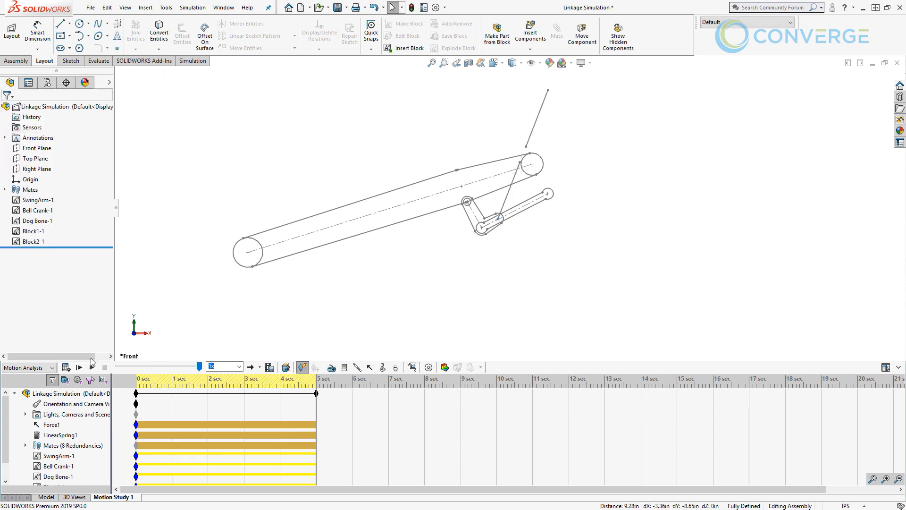
click(66, 367)
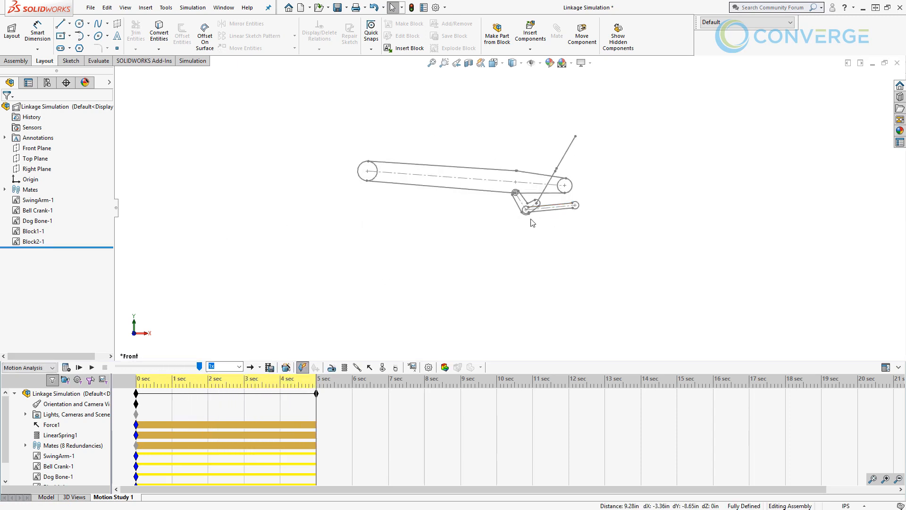
- Edit the linear spring to add a linear damper with a damping constant of 50 lbf/(in/s)
right_click(71, 436)
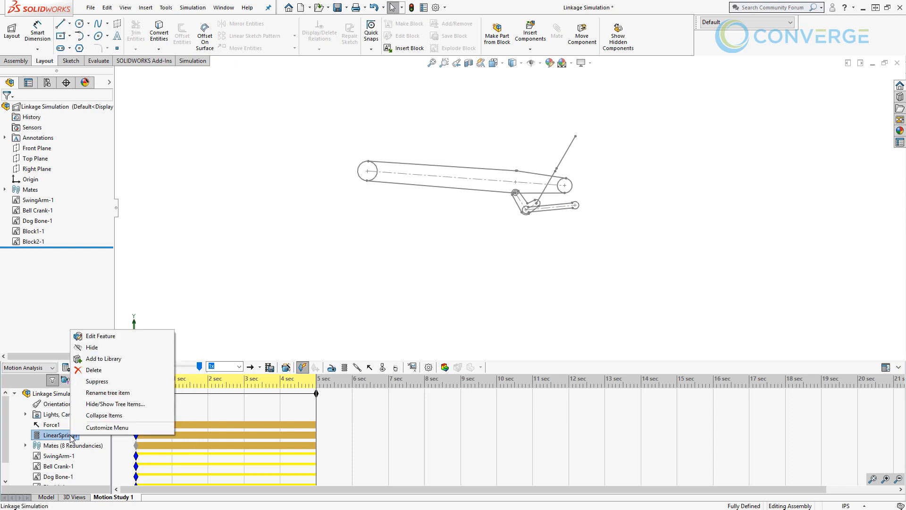
click(96, 336)
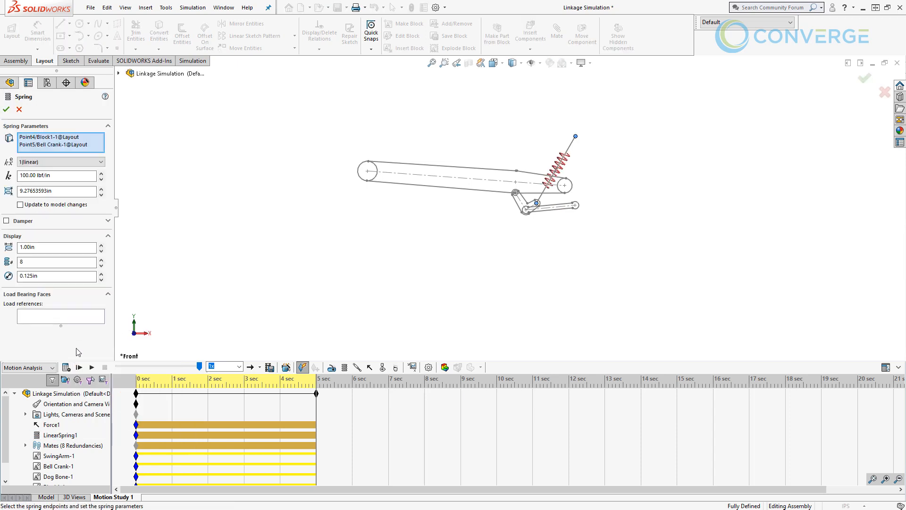
click(6, 221)
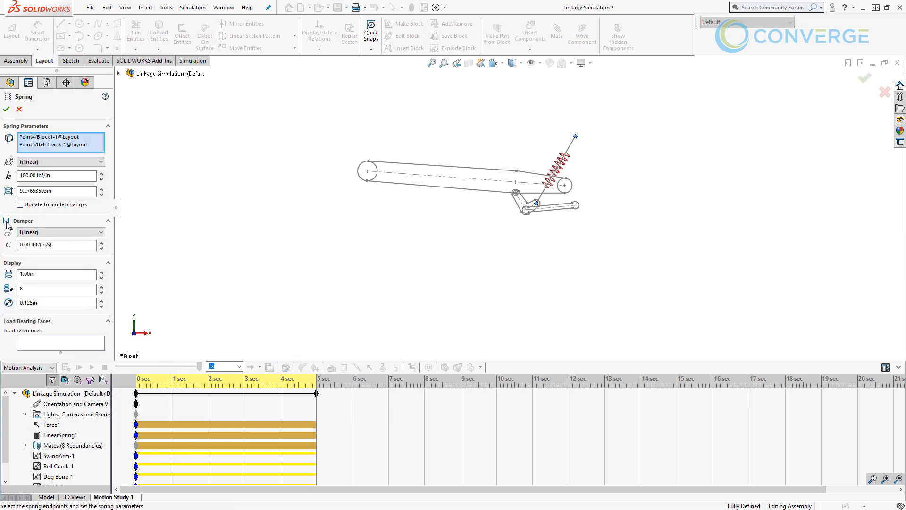
click(6, 220)
click(25, 245)
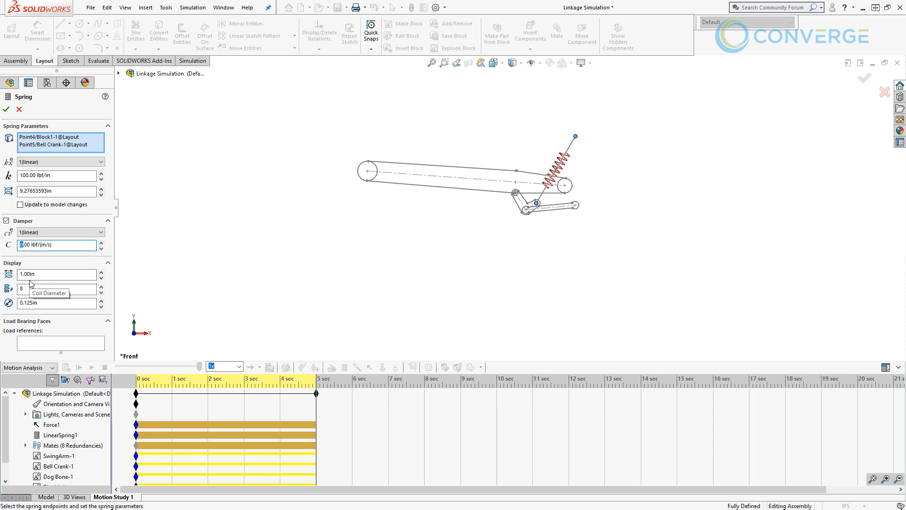
text(50)
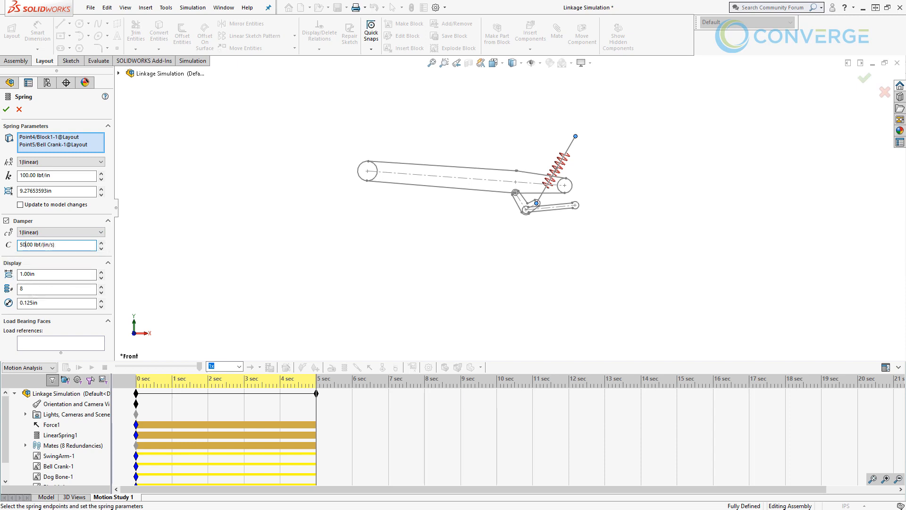
click(6, 109)
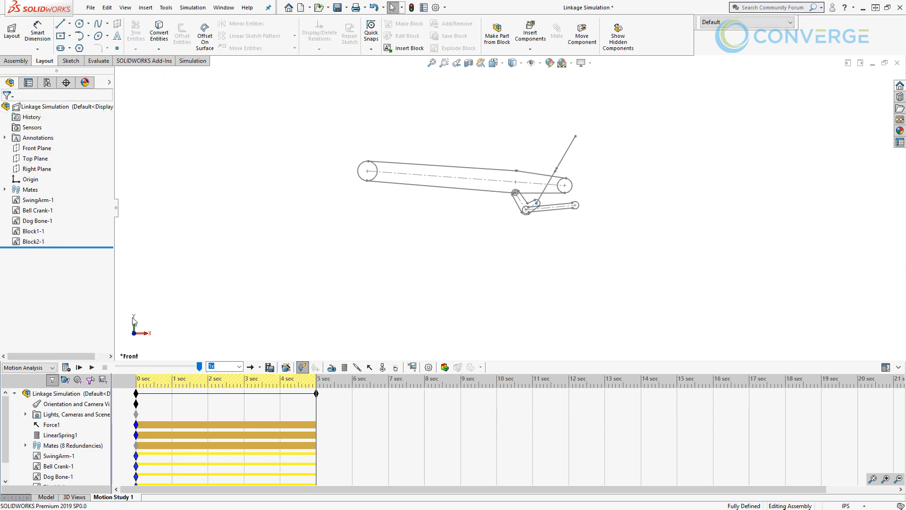
- Recalculate the motion study with the damped spring and play it back from the start
click(66, 367)
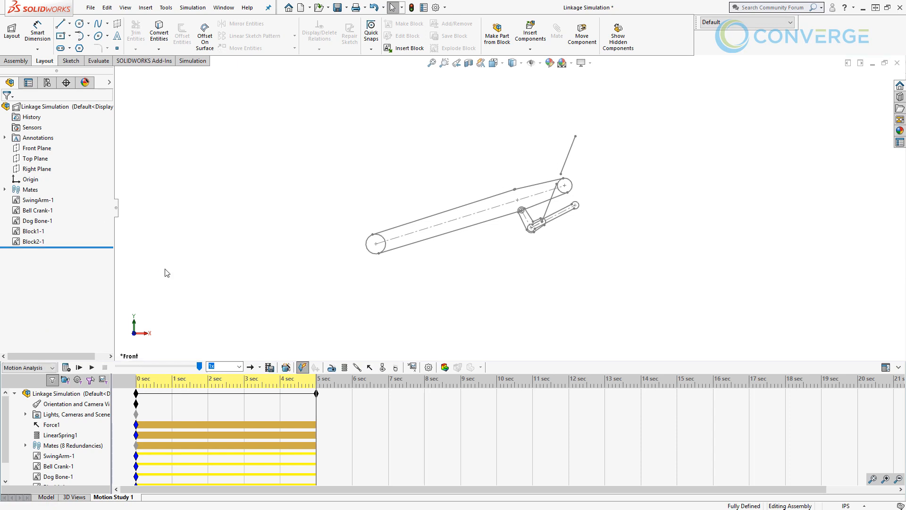
click(79, 367)
- Start a new results plot of displacement/velocity/acceleration data, using the magnitude of linear velocity
click(412, 367)
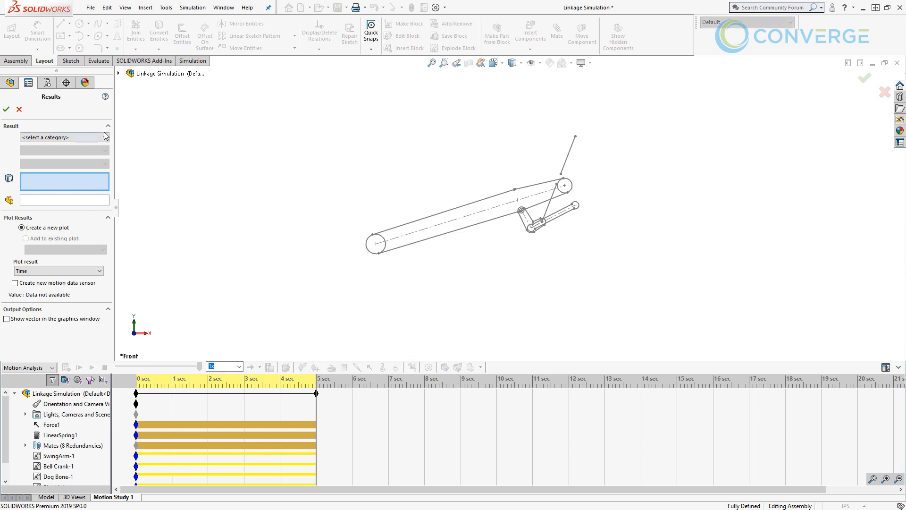
click(105, 137)
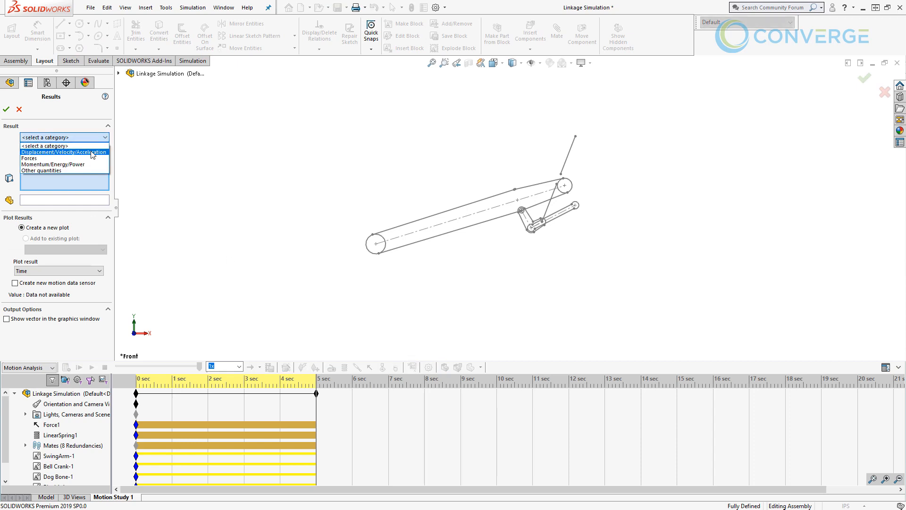
click(91, 152)
click(90, 151)
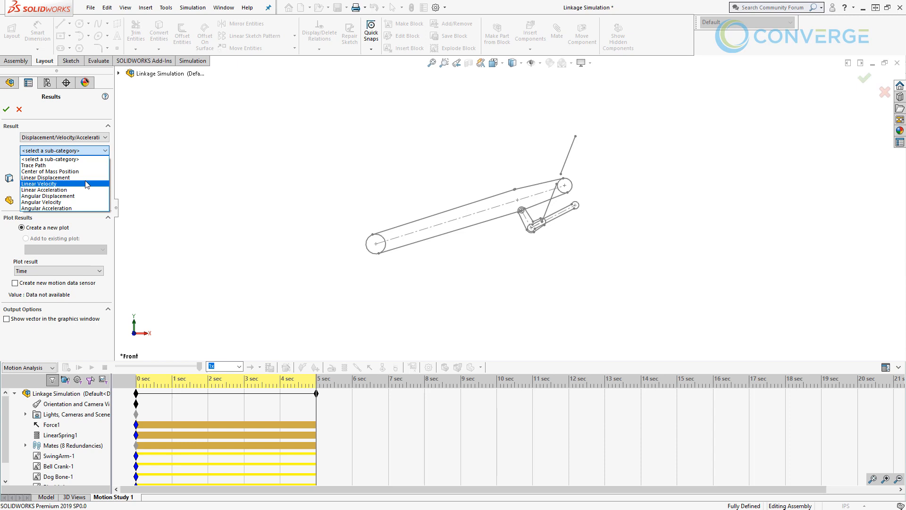
click(85, 184)
click(85, 164)
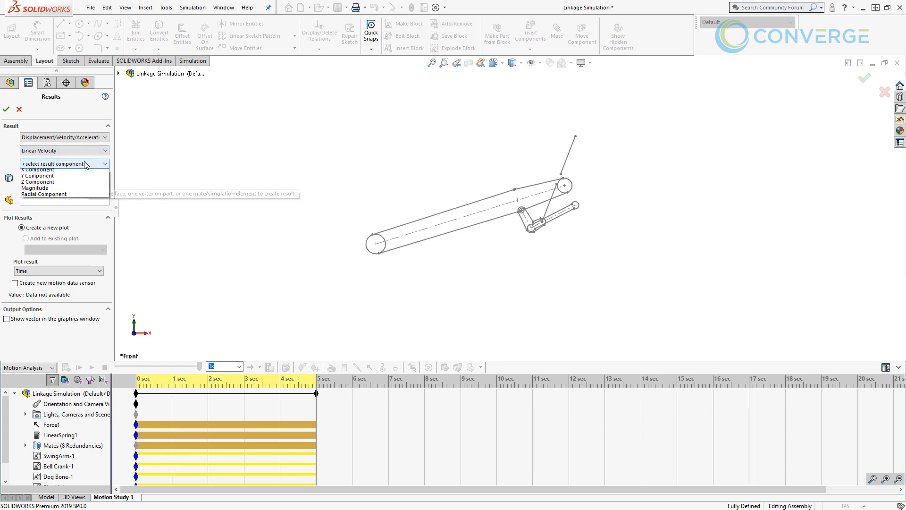
click(71, 191)
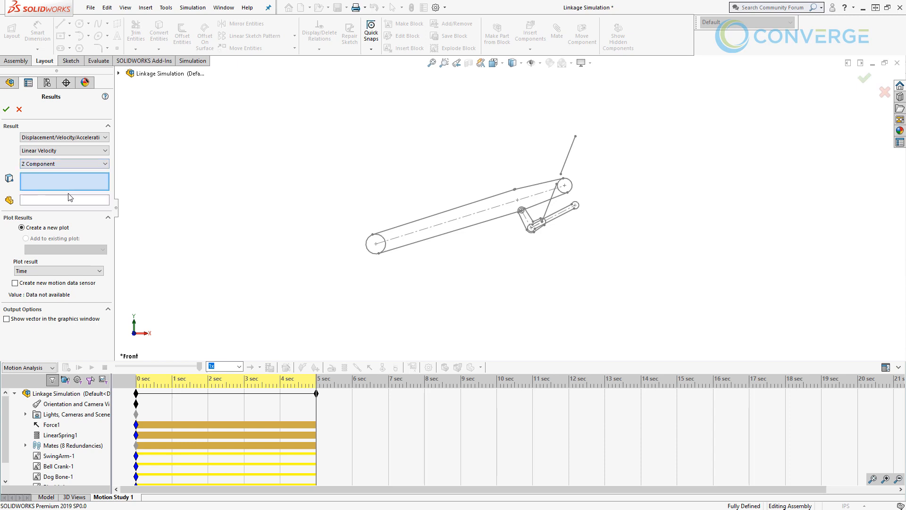
click(70, 164)
click(97, 201)
- Plot the velocity against time for the bell crank's lower pivot point, where it joins the dog bone
scroll(532, 230, down, 5)
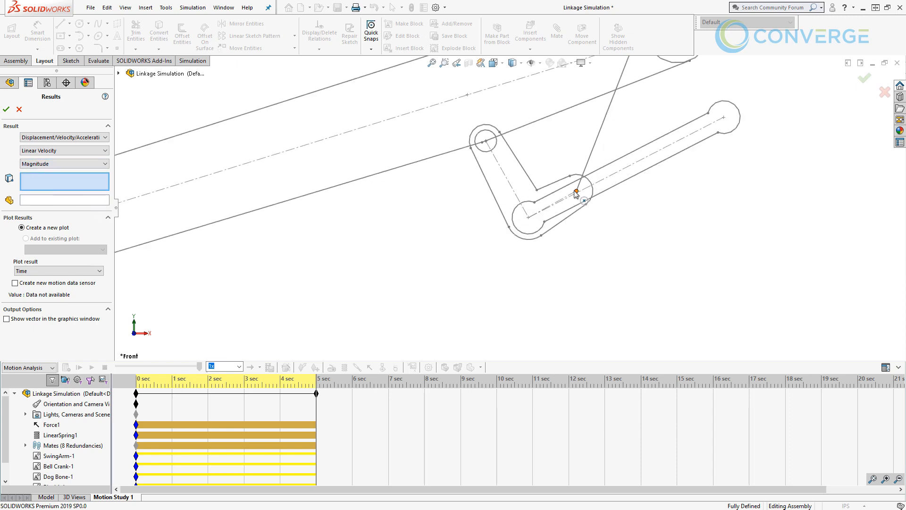
click(527, 218)
scroll(528, 222, up, 5)
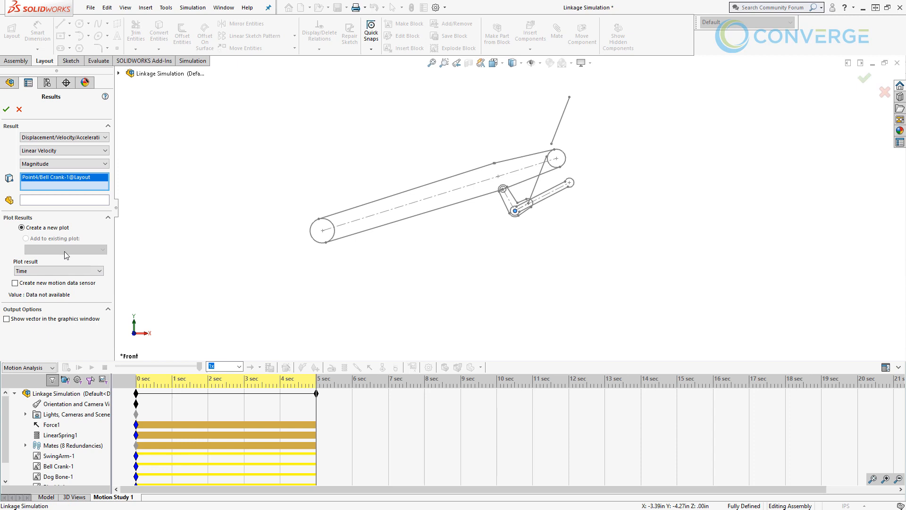
click(67, 271)
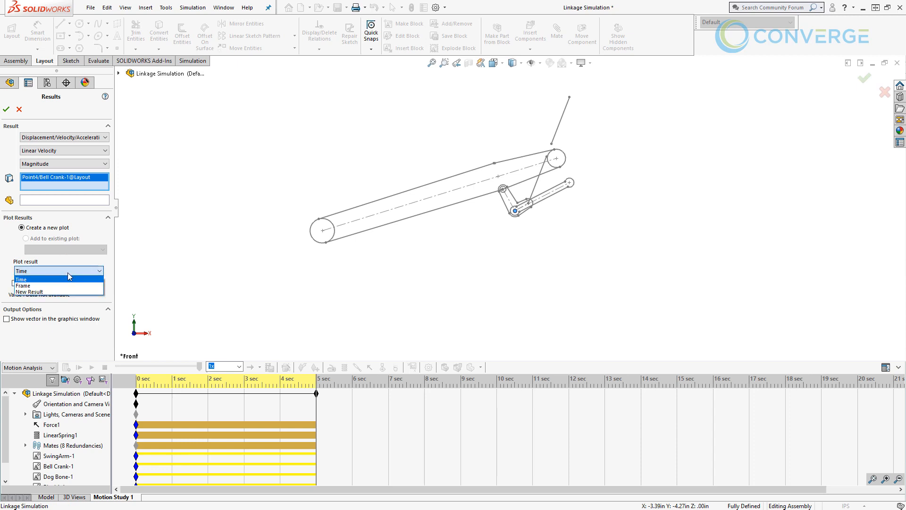
click(67, 271)
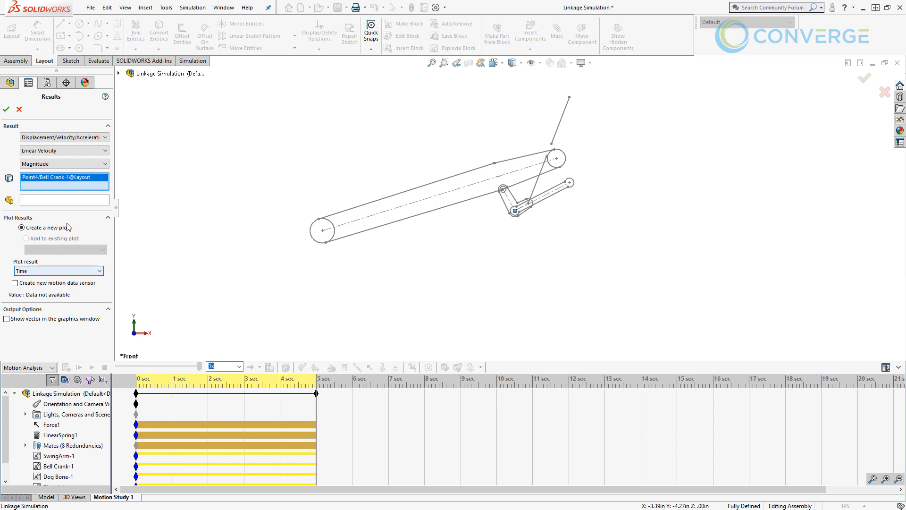
click(6, 109)
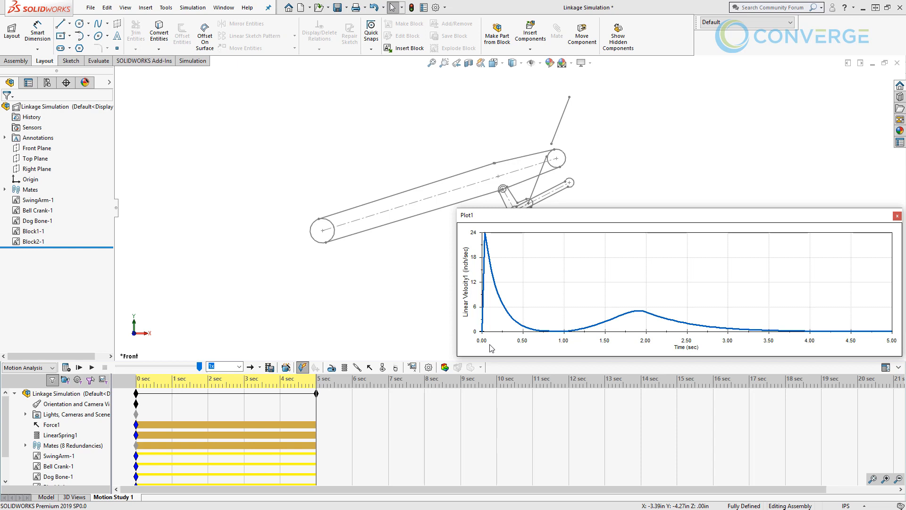
- Review the velocity plot by scrubbing through the motion and playing it from the start at 0.1x speed, and close the plot
click(144, 369)
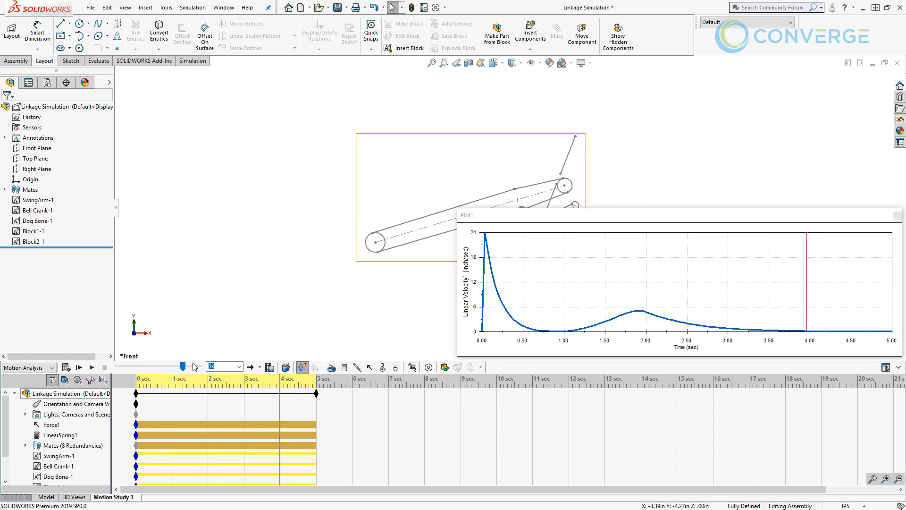
drag(183, 367, 150, 368)
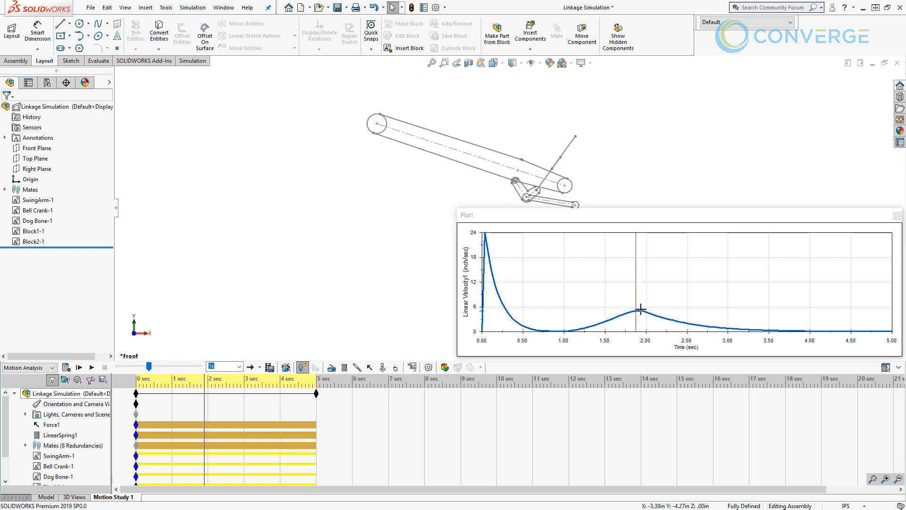
click(239, 366)
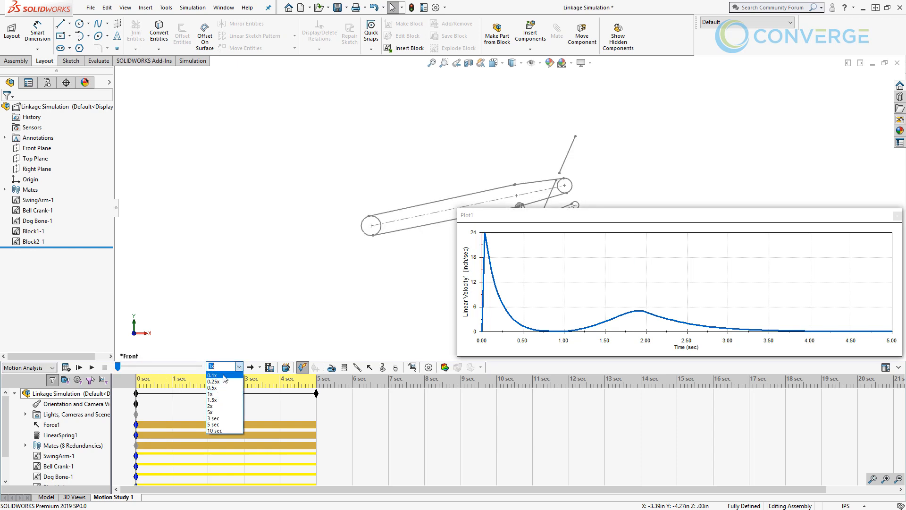
click(224, 376)
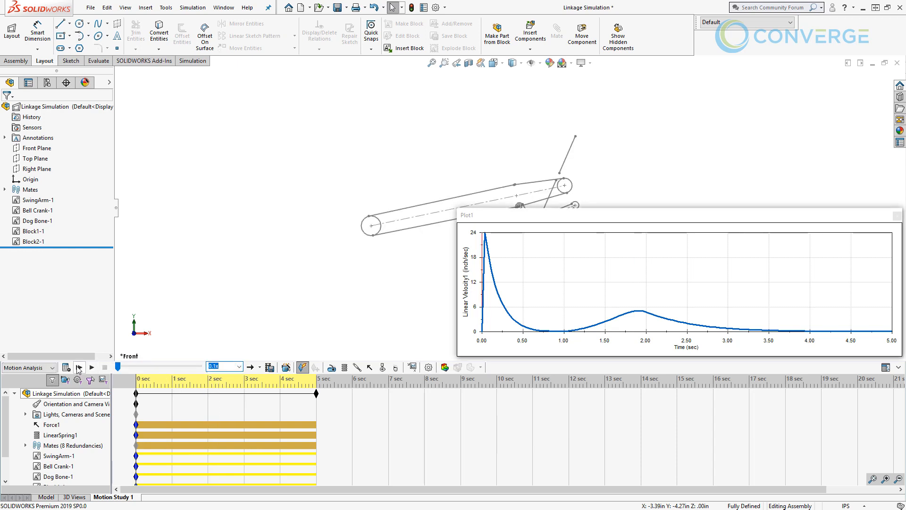
click(79, 367)
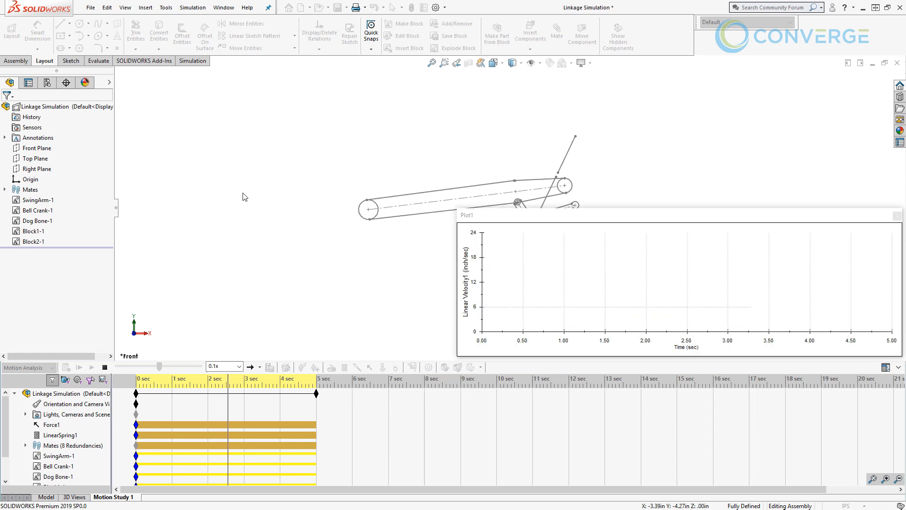
click(107, 366)
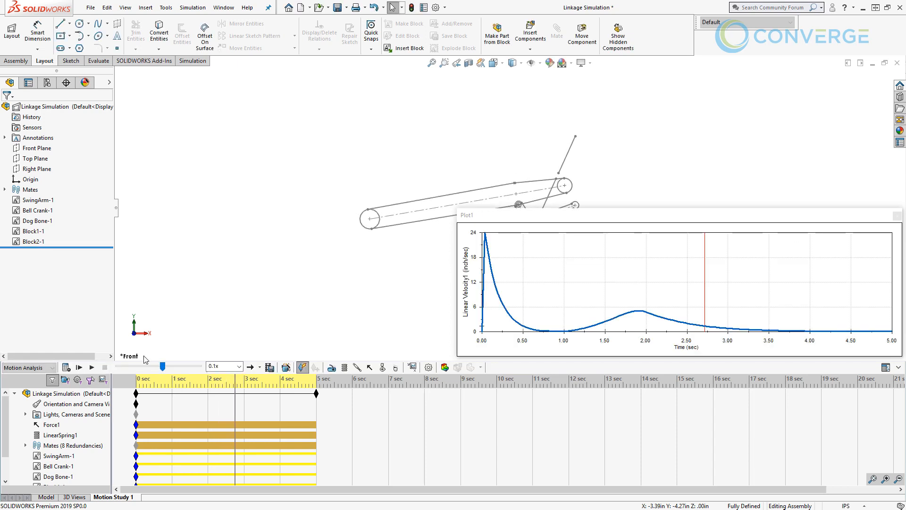
click(895, 217)
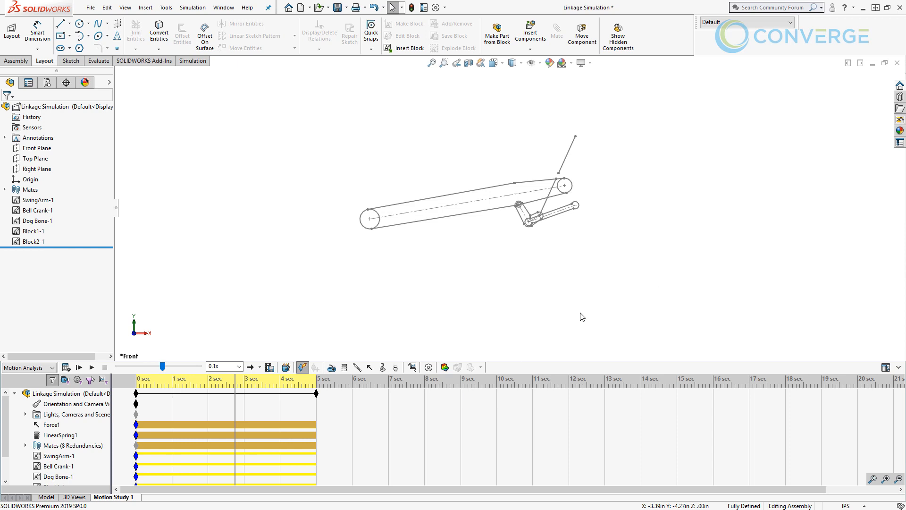
click(445, 367)
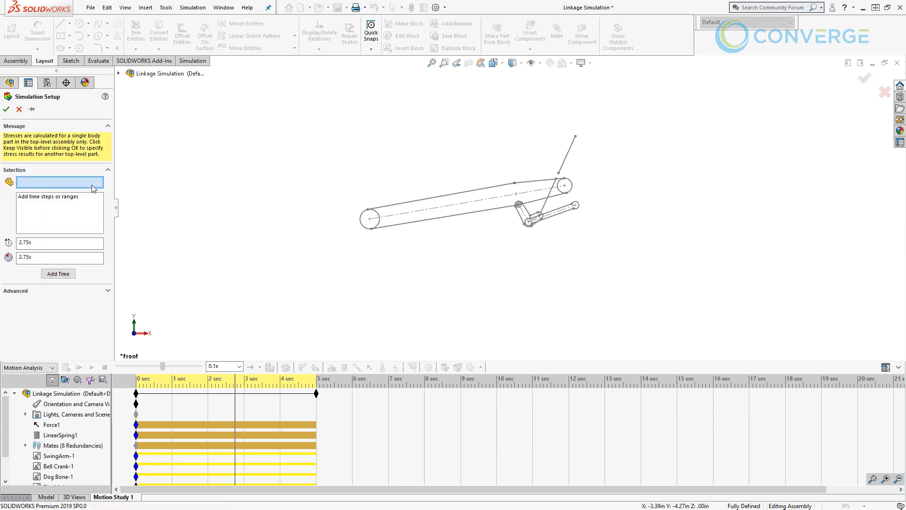
scroll(510, 230, down, 5)
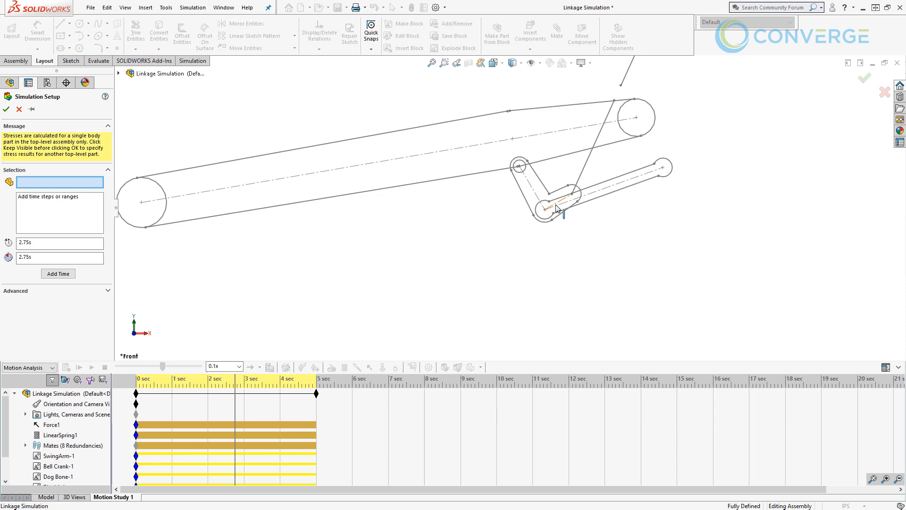
scroll(511, 198, up, 3)
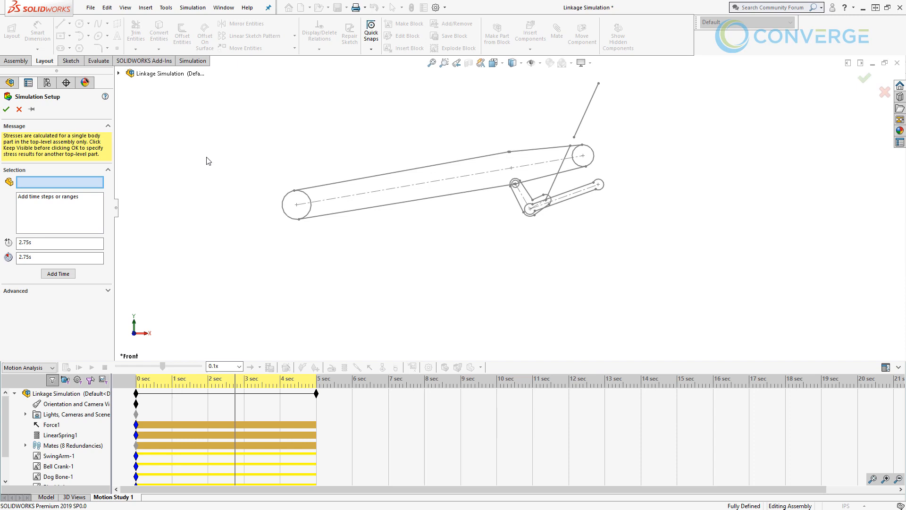
click(19, 109)
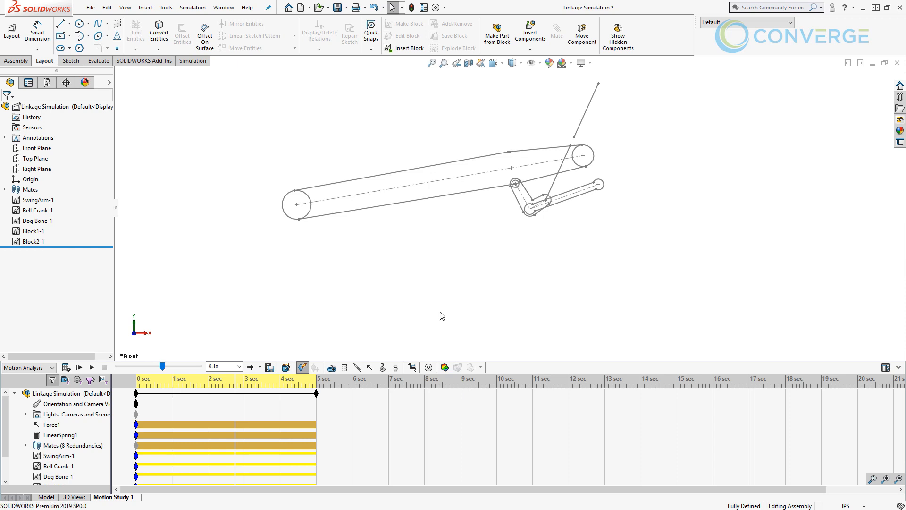
- Set the motion study's playback speed to 1x
click(239, 366)
click(225, 395)
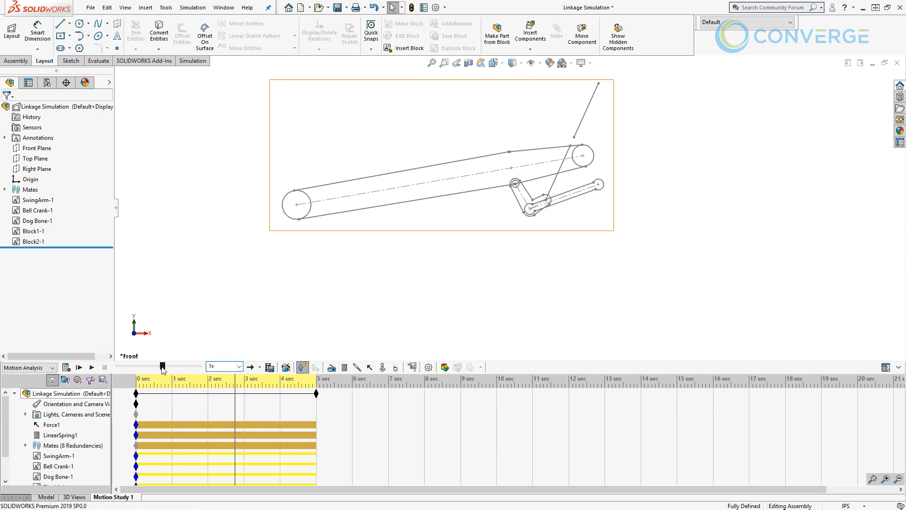